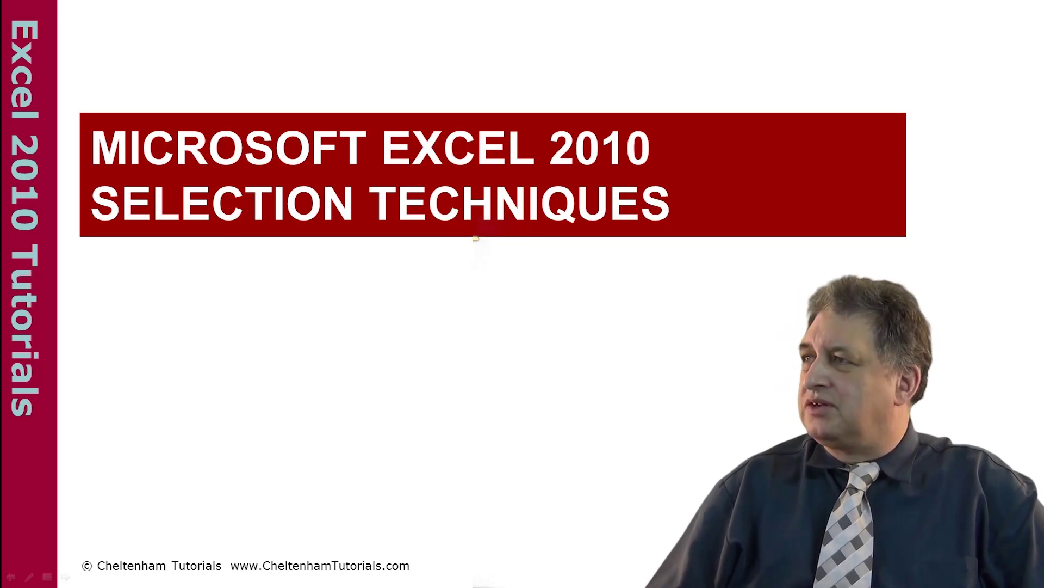
key(Right)
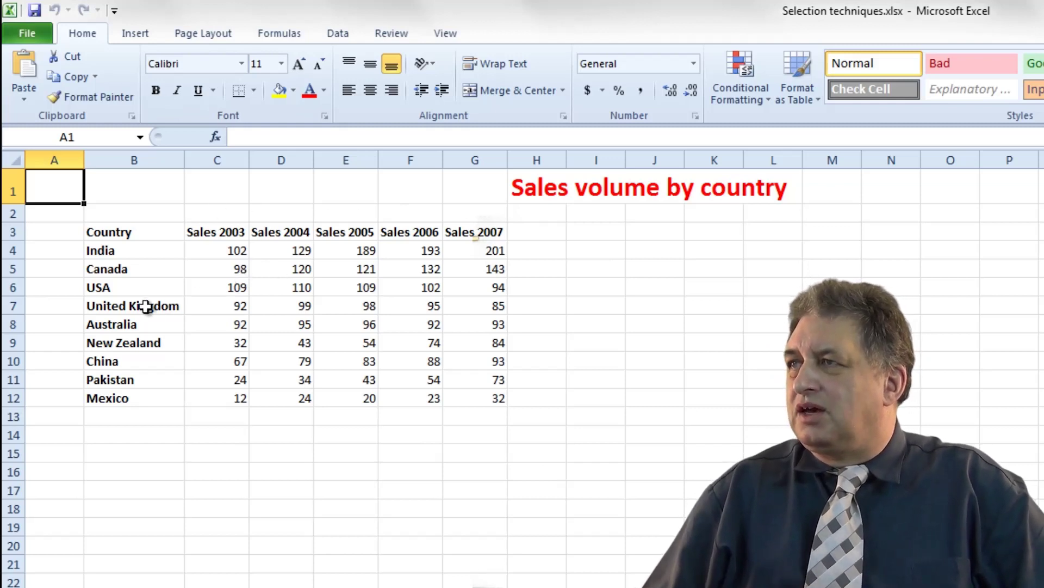
Select single cells one at a time: Canada in B5, the Sales 2007 heading in G3, China in B10 and Mexico in B12
click(143, 268)
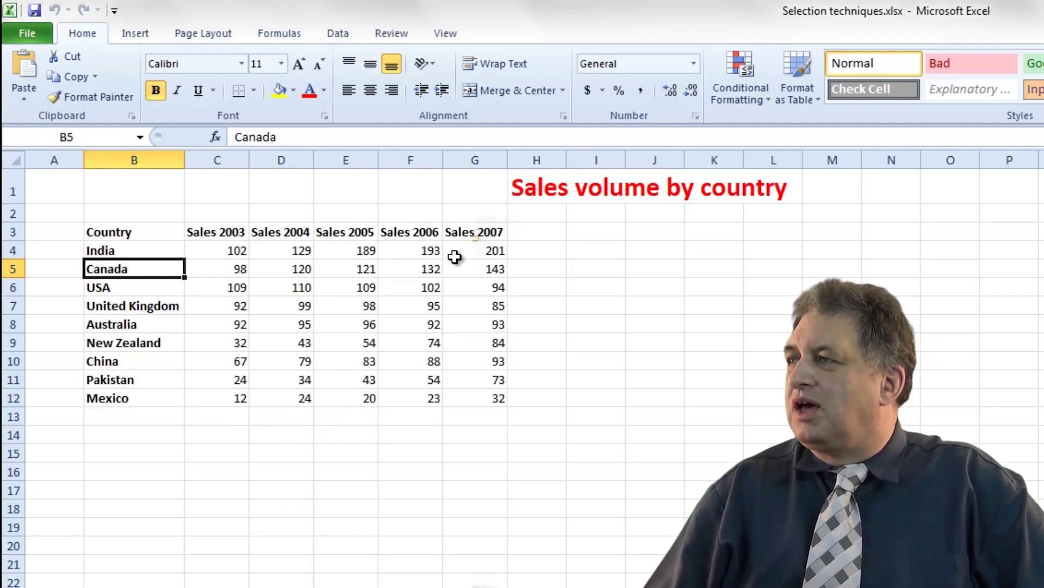
click(474, 232)
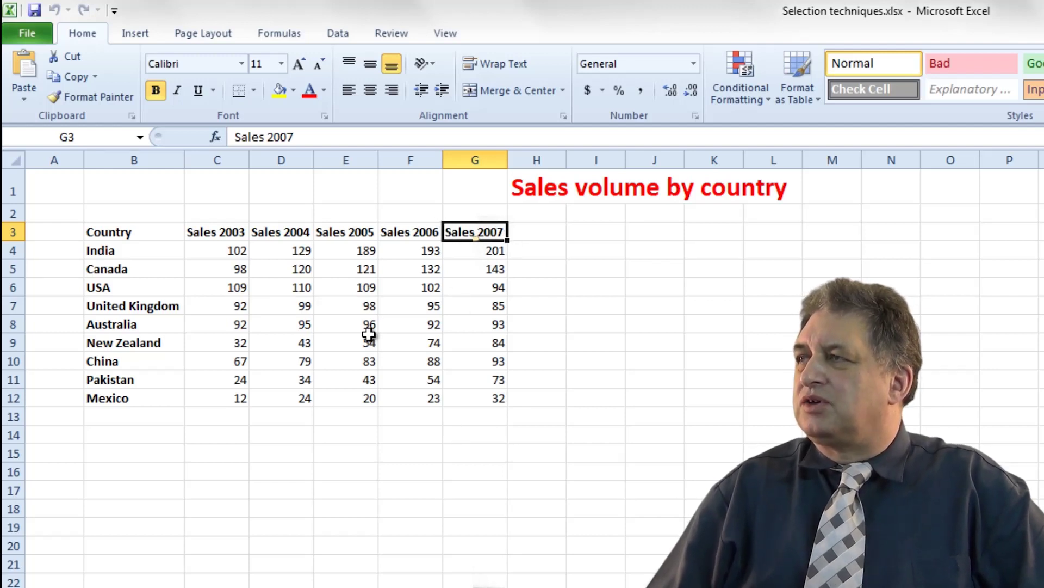
click(124, 365)
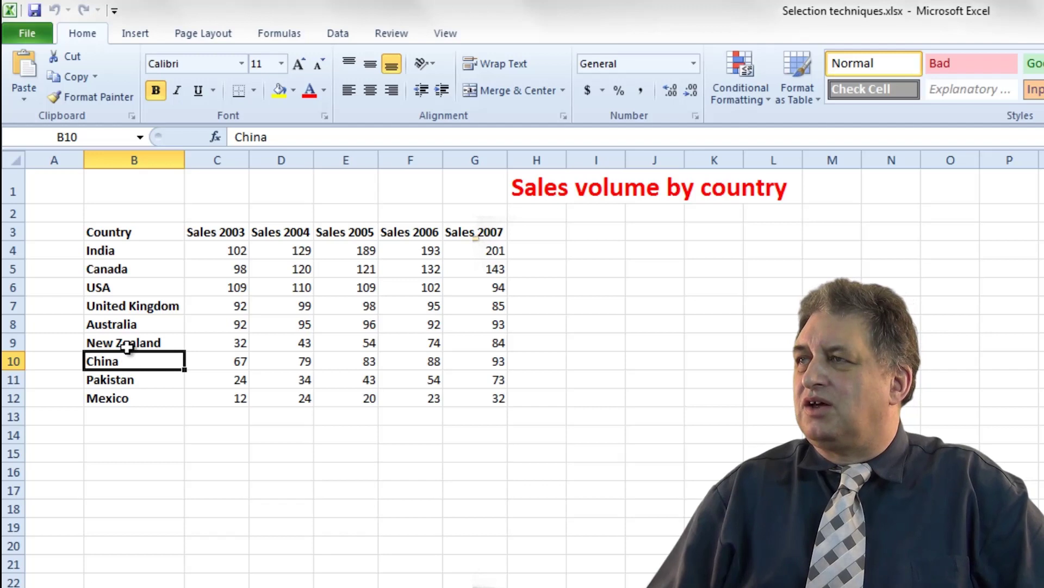
click(127, 399)
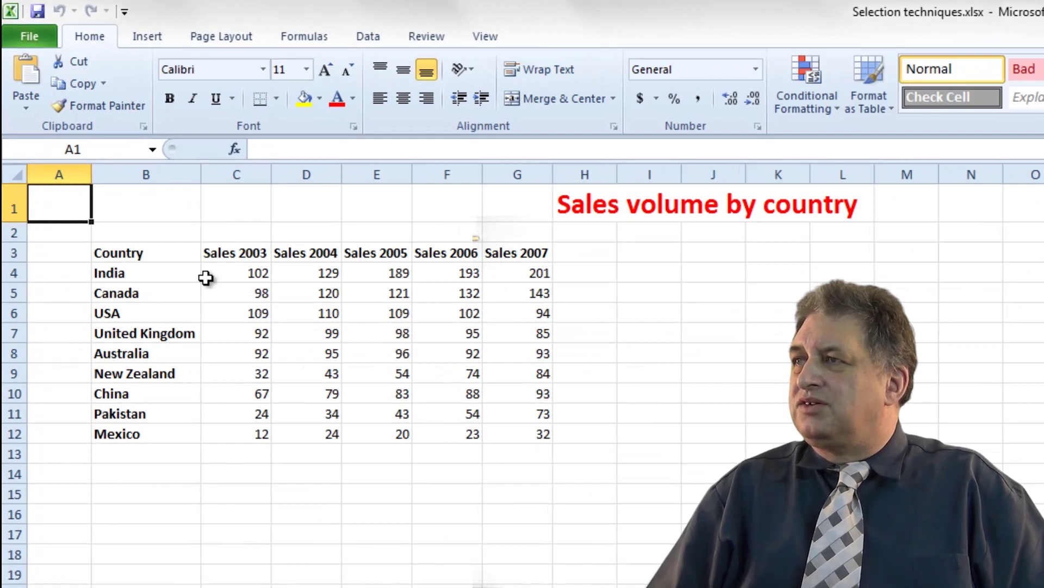
Go through the country list by selecting India, Mexico, and India down to New Zealand (B4 to B9) one cell at a time
click(149, 273)
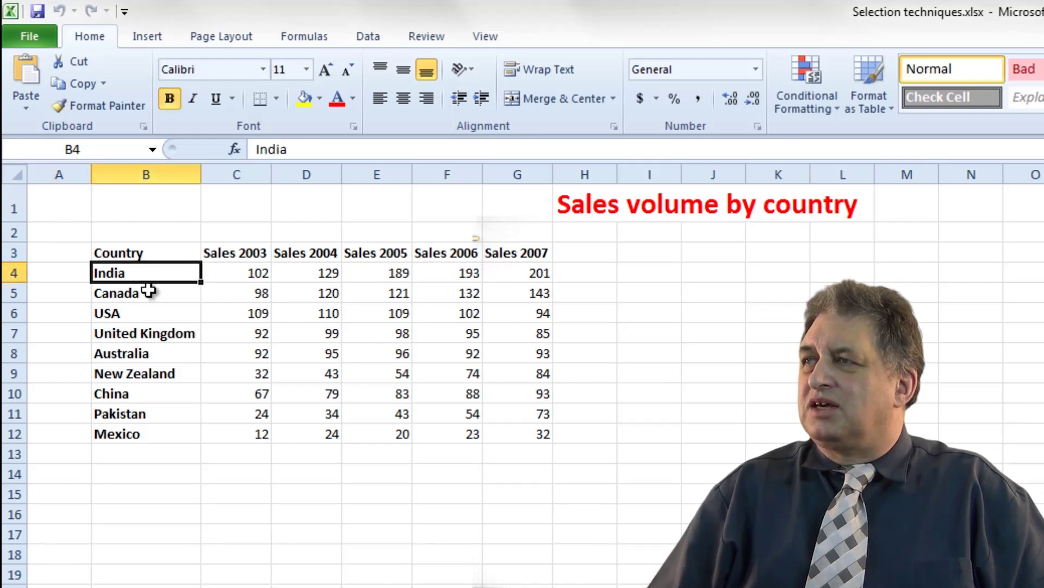
click(151, 435)
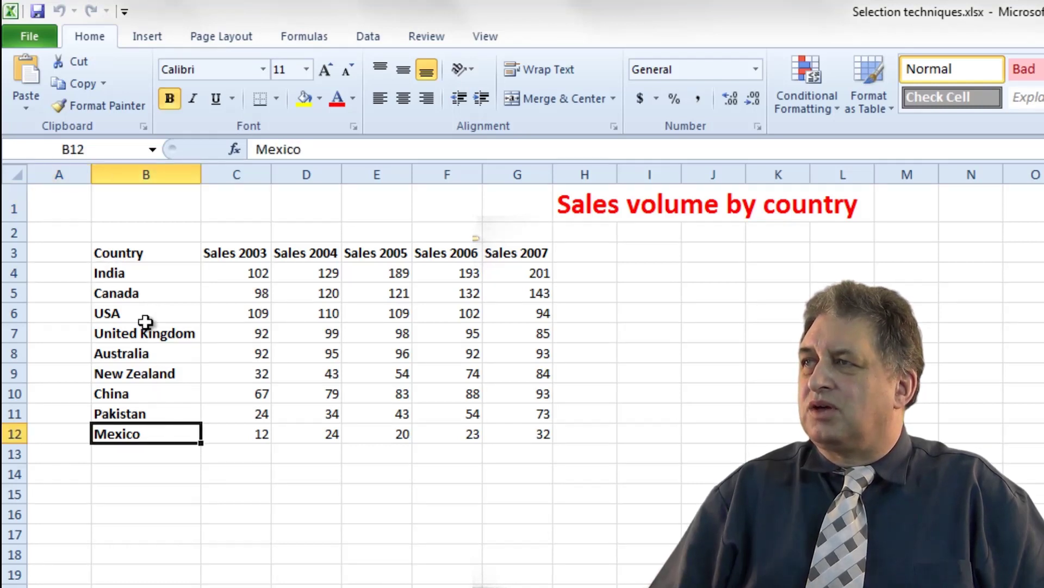
click(153, 269)
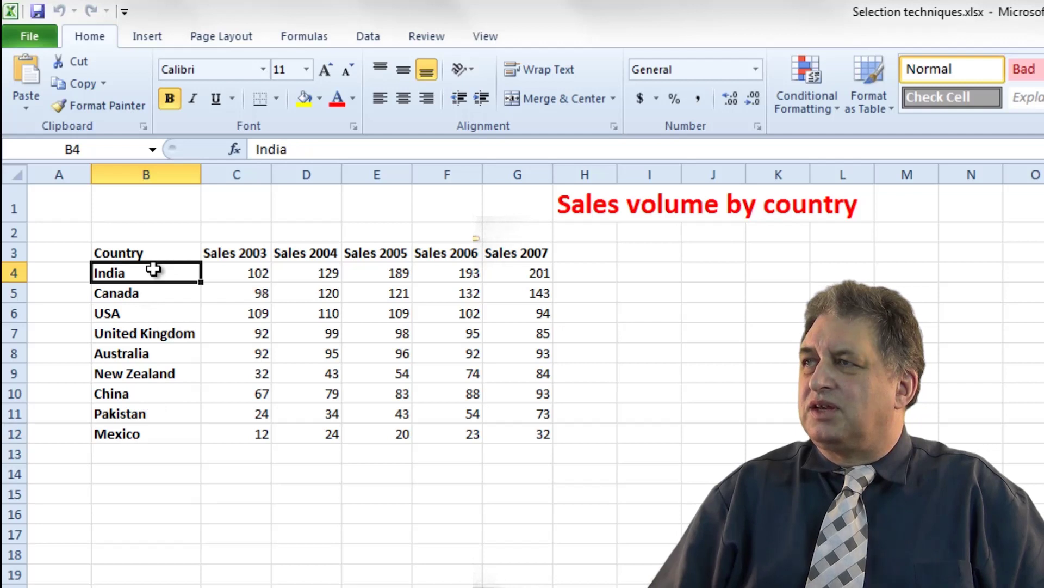
click(152, 298)
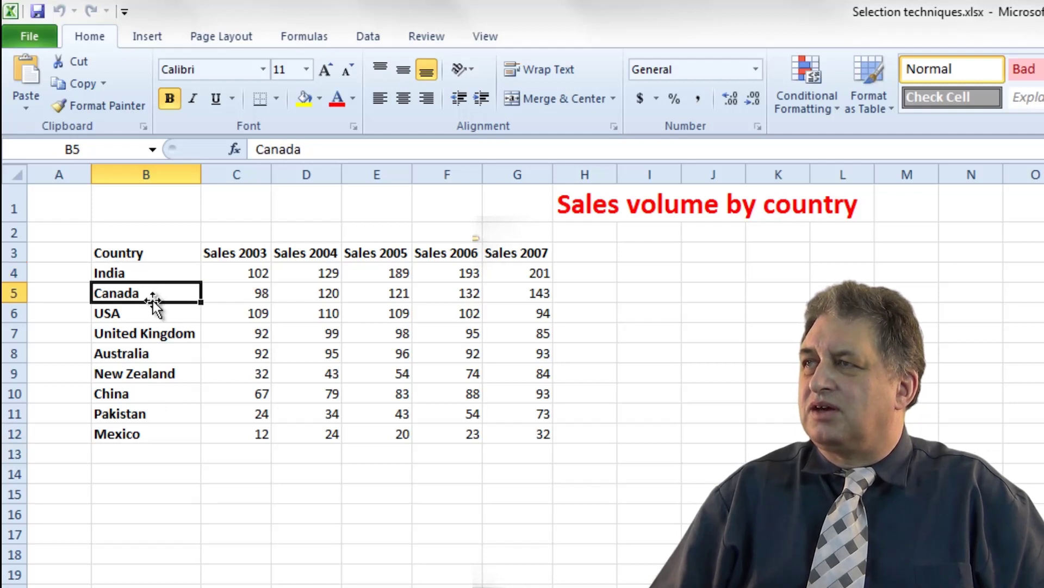
click(151, 313)
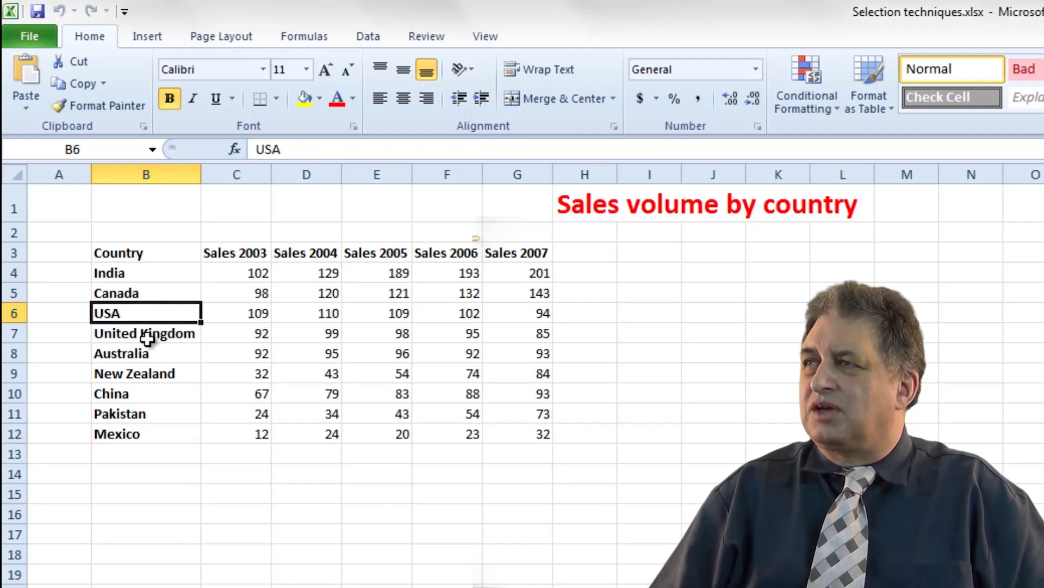
click(147, 334)
click(148, 353)
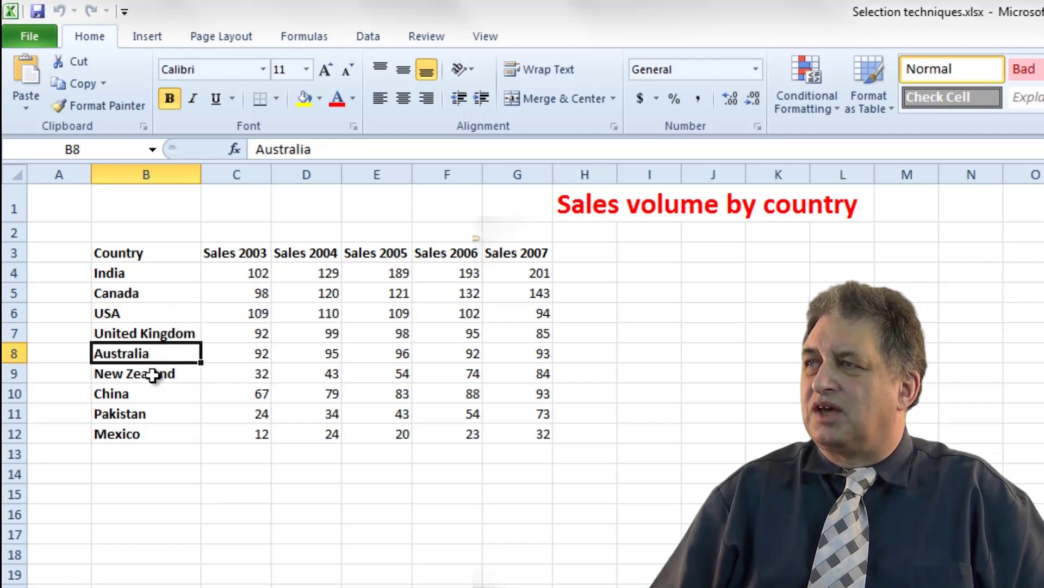
click(152, 374)
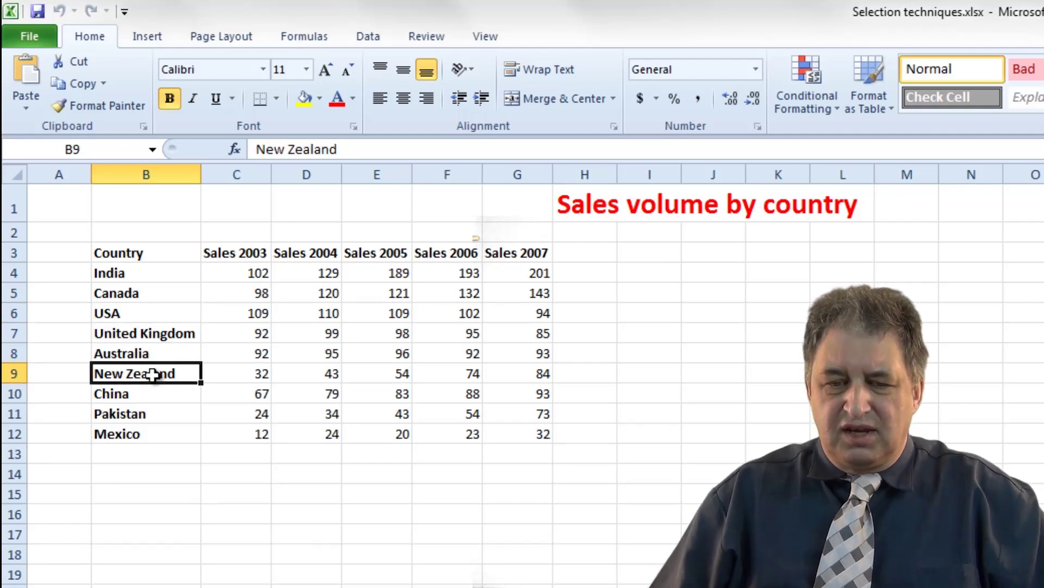
Select the contiguous country range from India to Mexico, B4:B12, and clear the selection by choosing empty cell B16
click(153, 274)
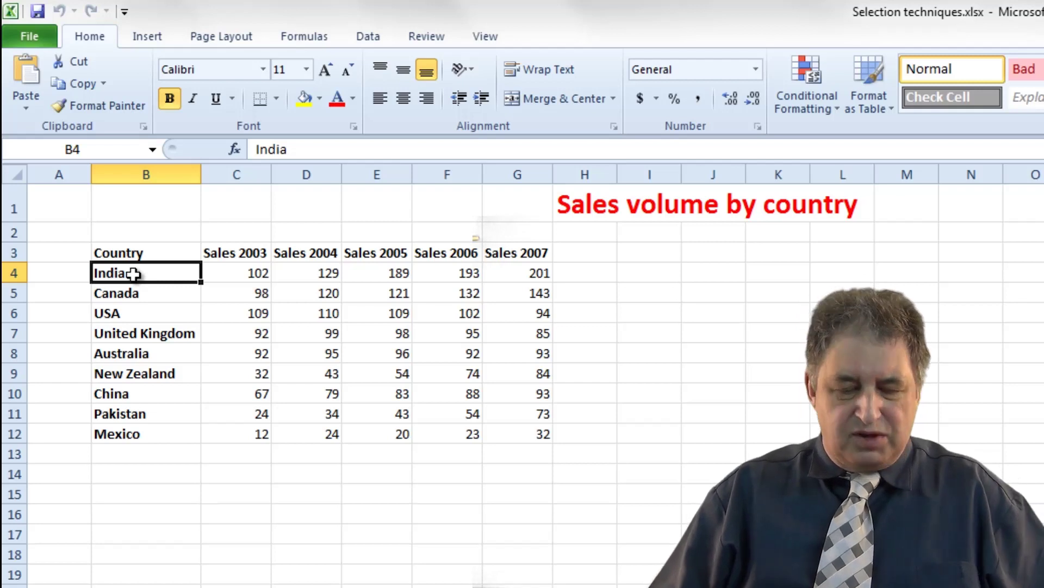
shift+click(143, 437)
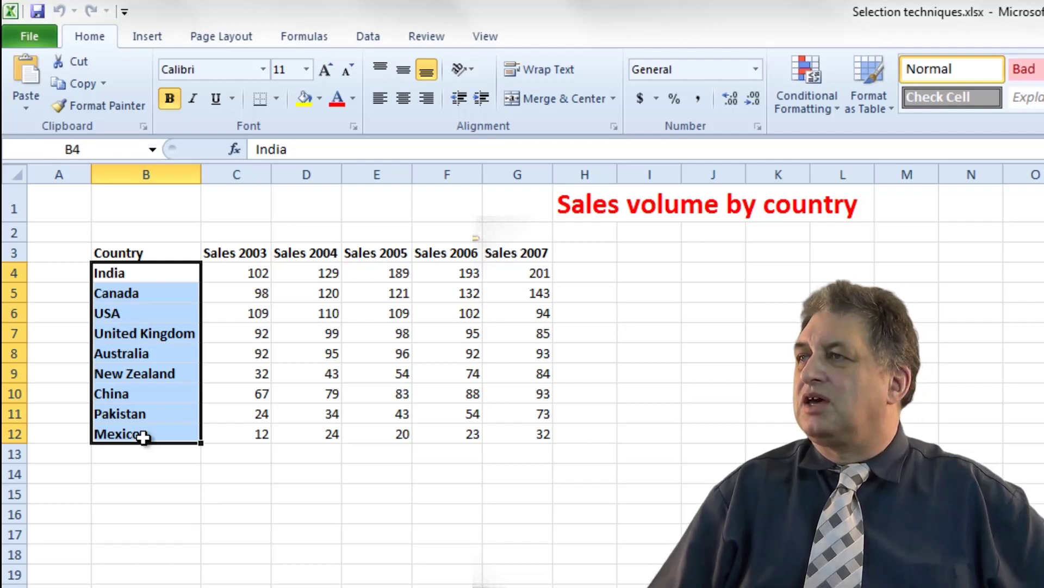
click(158, 509)
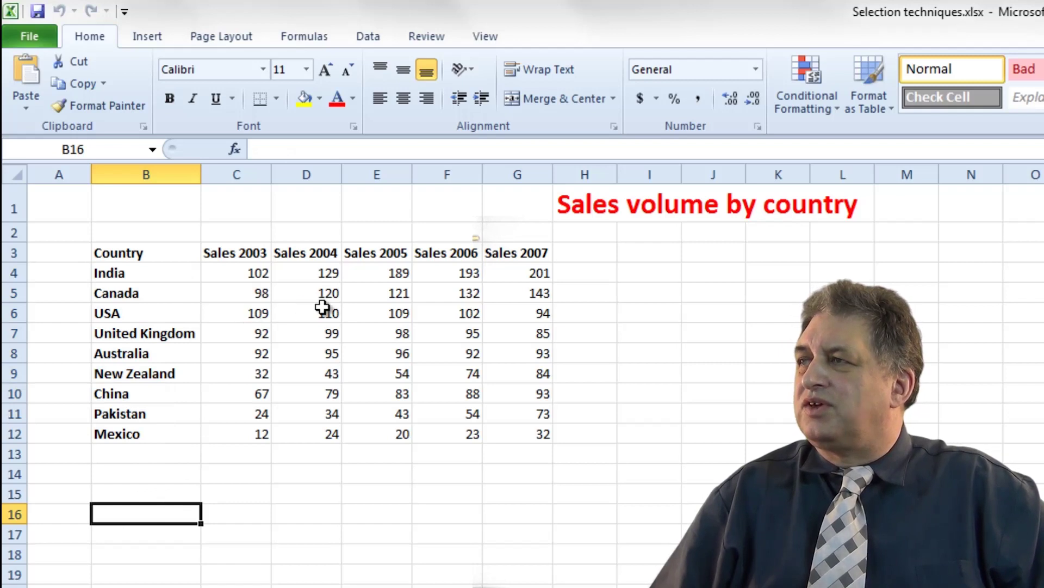
Select two horizontal ranges in turn: the USA sales figures C6:G6 and the Pakistan row B11:G11
click(246, 313)
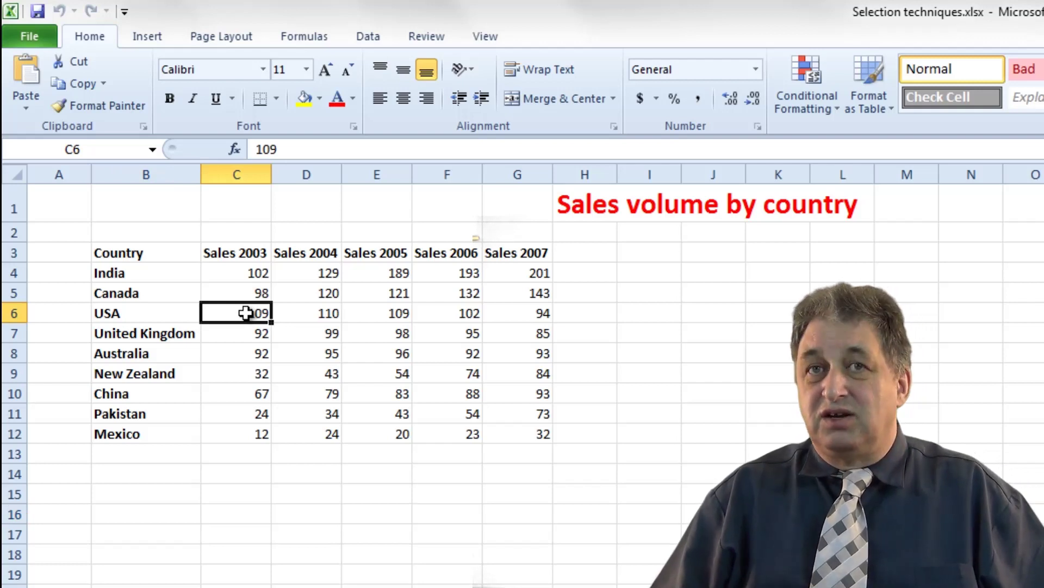
shift+click(537, 314)
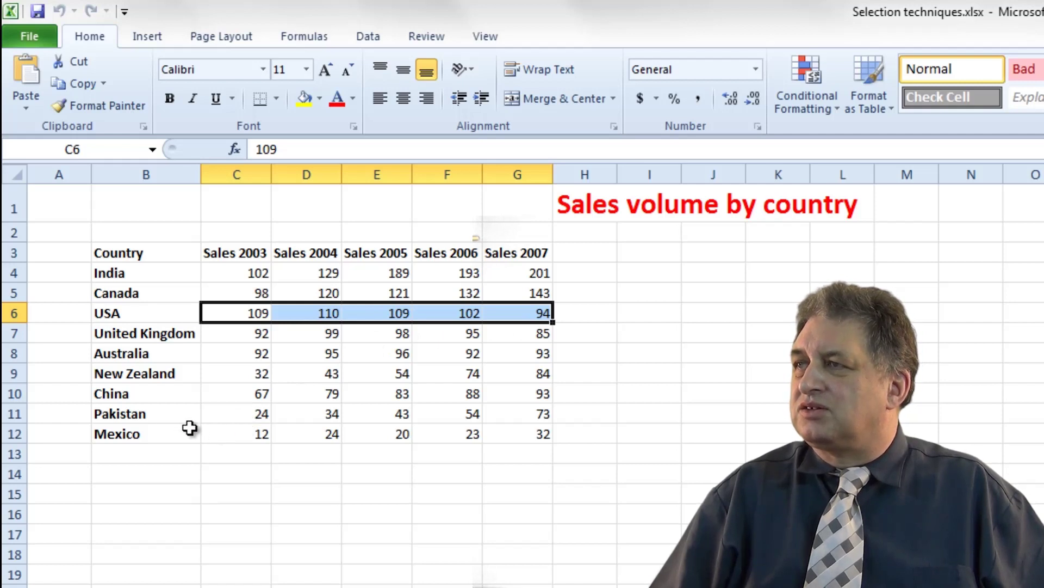
click(122, 416)
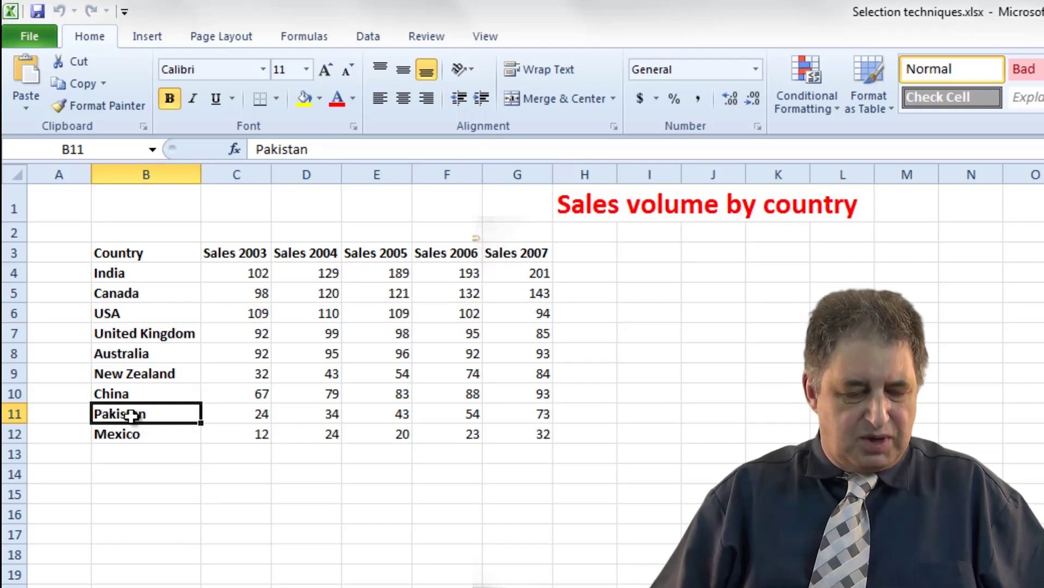
shift+click(538, 413)
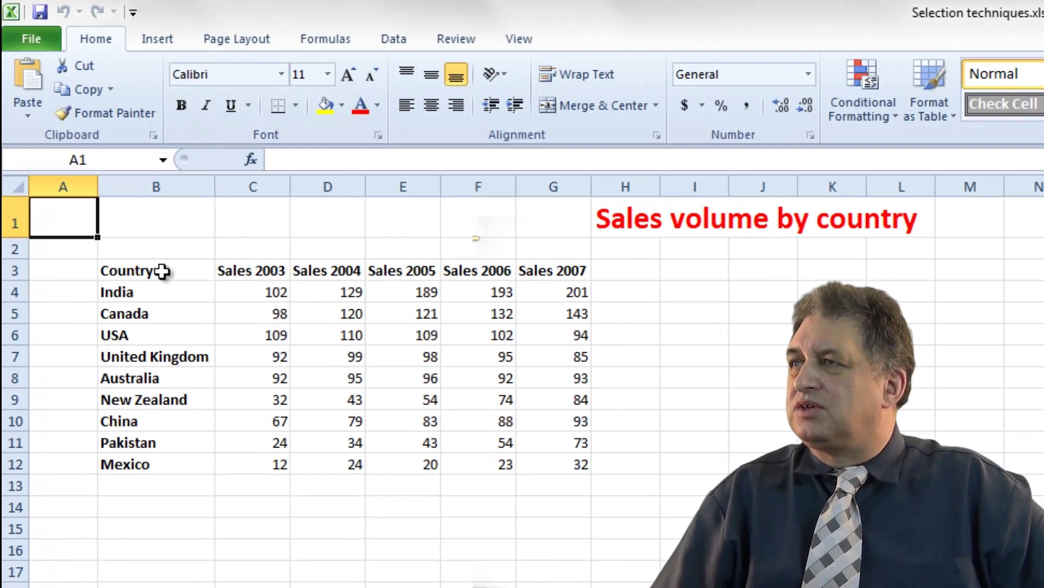
Select the India, United Kingdom and Mexico cells in the Country column one after another as single cells
click(139, 295)
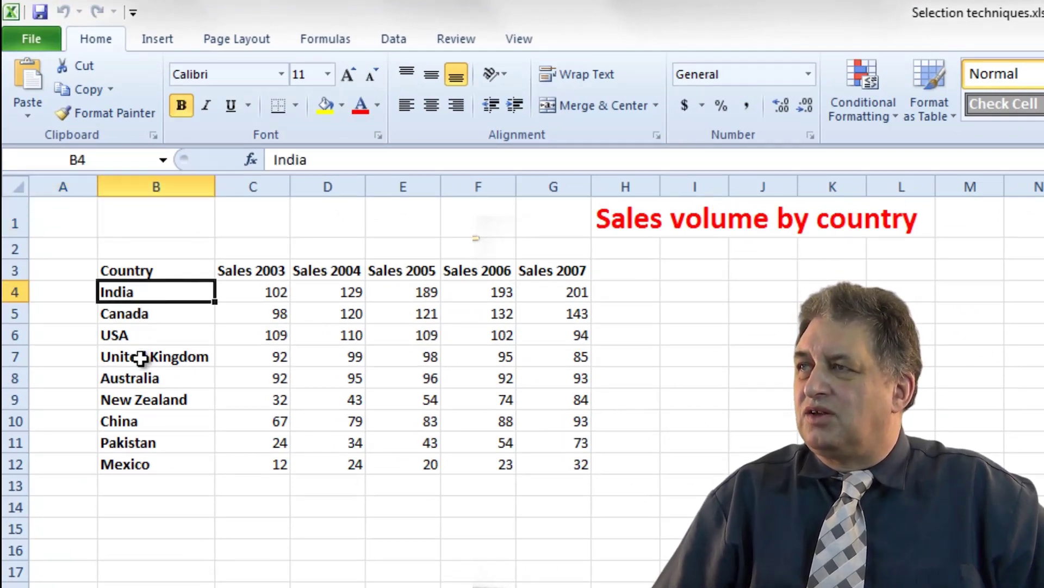
click(180, 362)
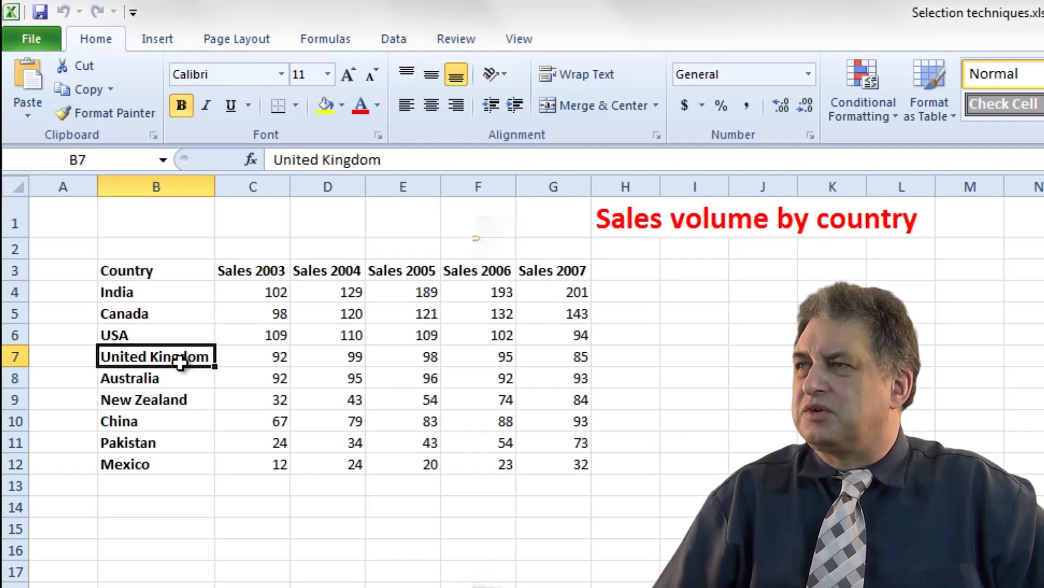
click(175, 459)
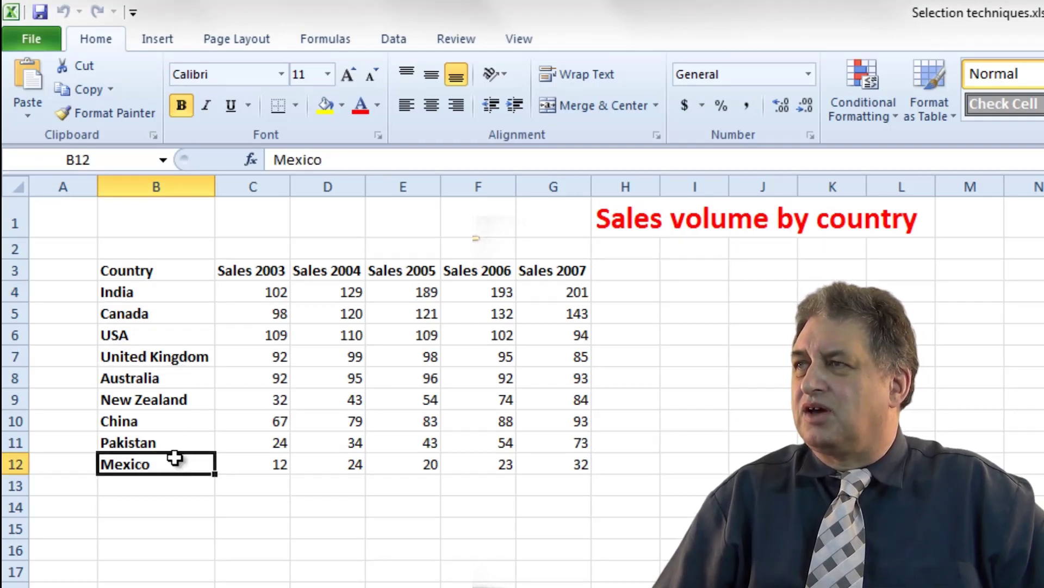
Select the non-adjacent cells India, United Kingdom and Mexico (B4, B7, B12) together, and clear the selection with empty cell C19
click(167, 294)
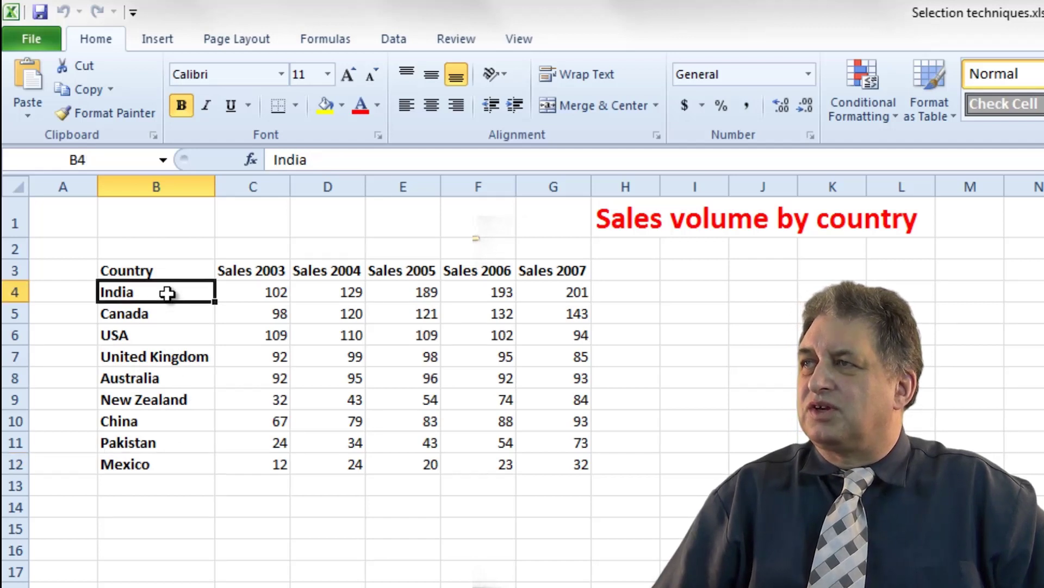
ctrl+click(166, 359)
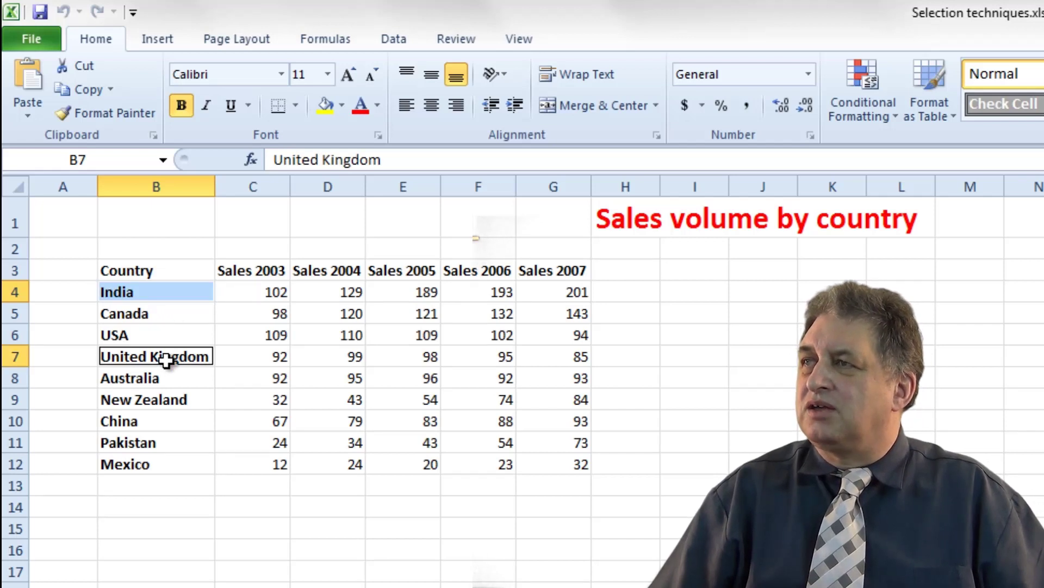
ctrl+click(151, 466)
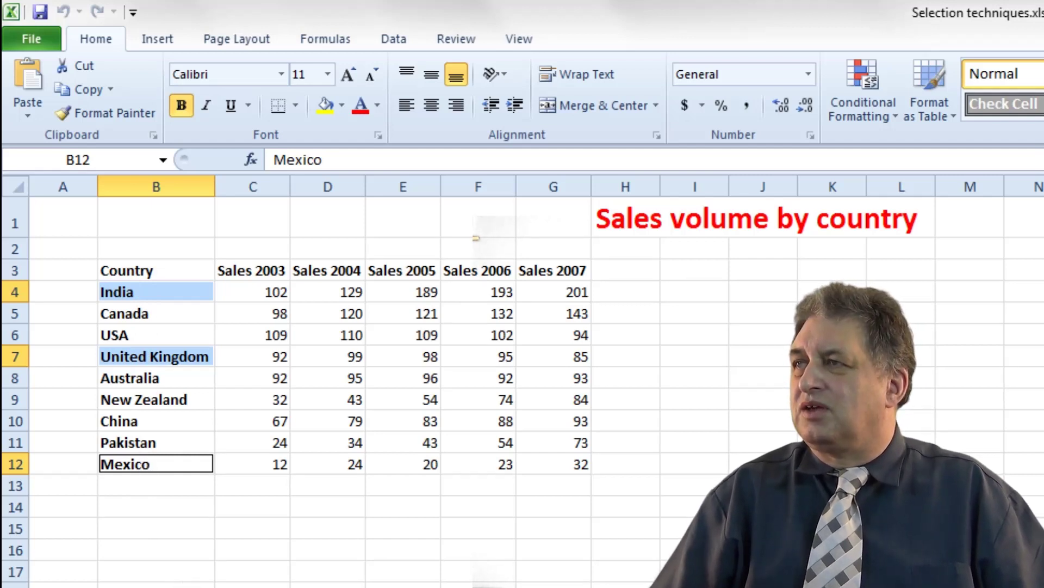
click(253, 585)
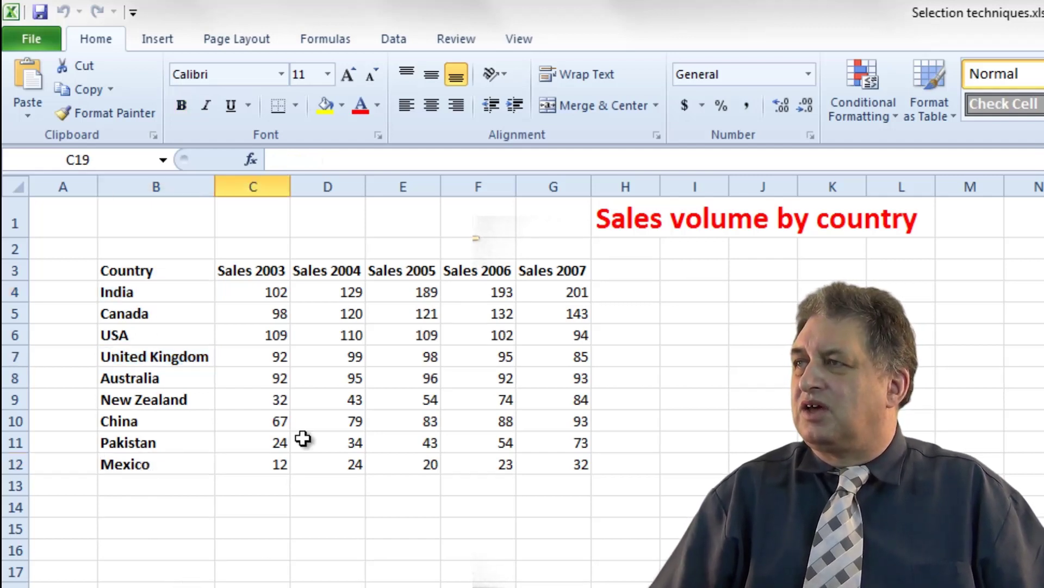
Select India's 2003, 2005 and 2007 sales cells (C4, E4, G4) one after another as single cells
click(276, 293)
click(419, 294)
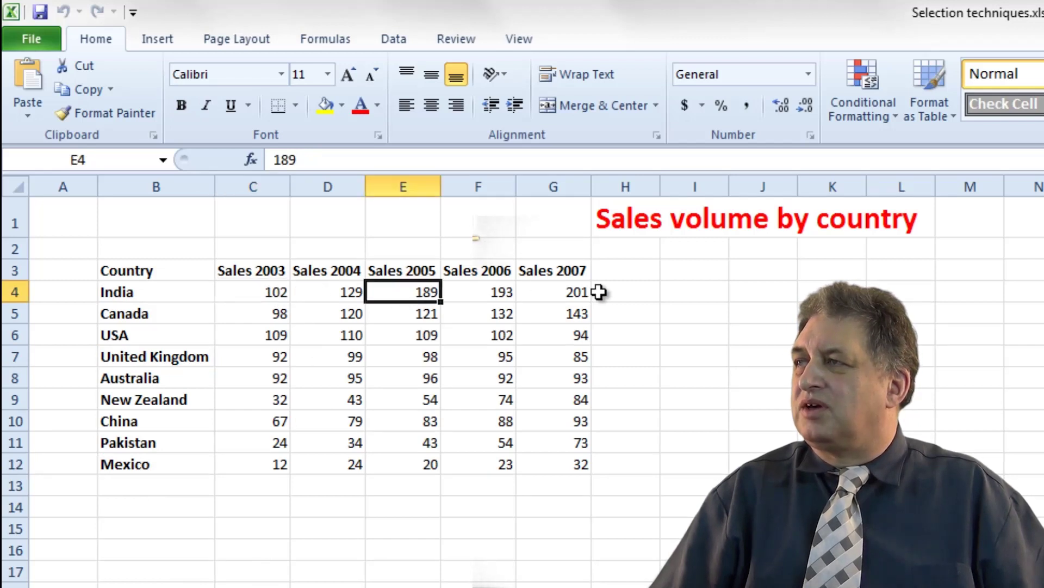
click(578, 292)
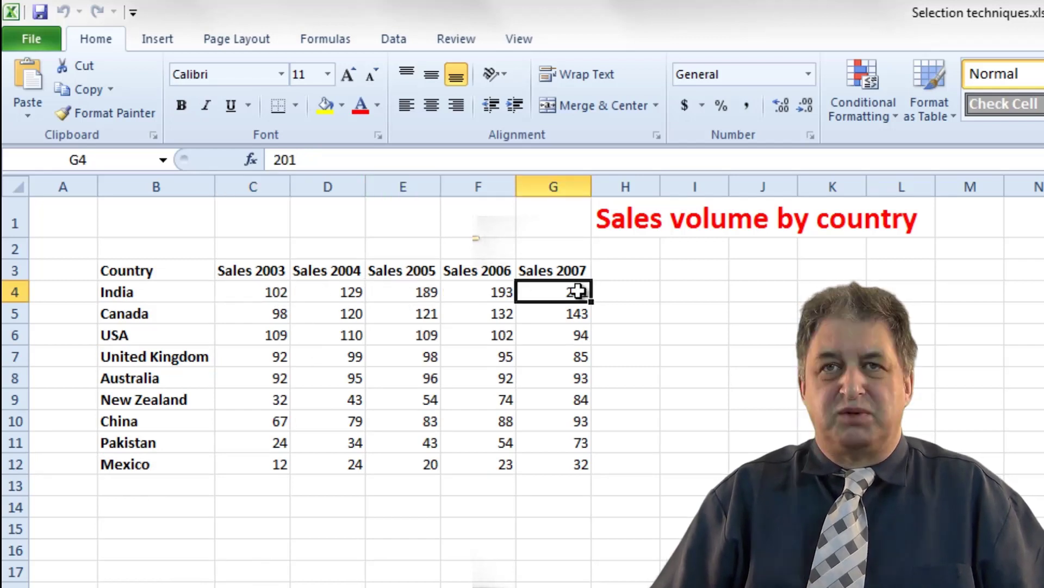
Select India's non-adjacent 2003, 2005 and 2007 sales cells (C4, E4, G4) together, and clear the selection in an empty cell
click(268, 294)
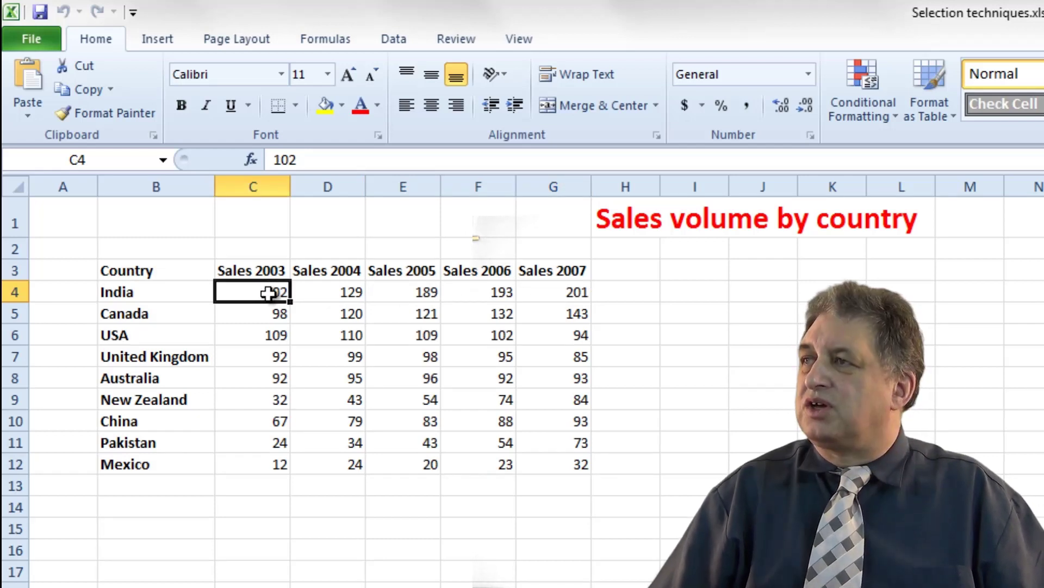
ctrl+click(407, 292)
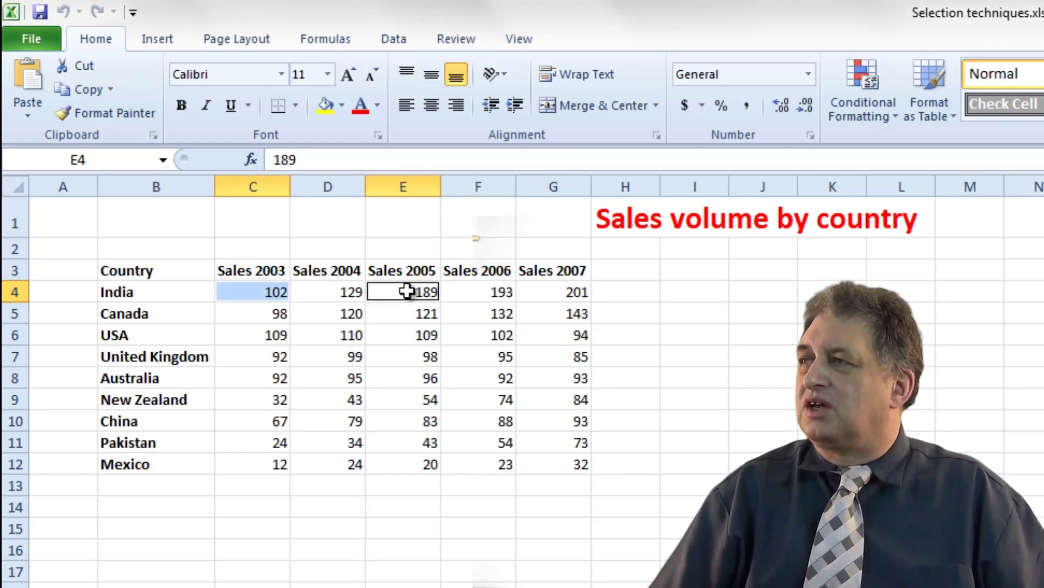
ctrl+click(568, 292)
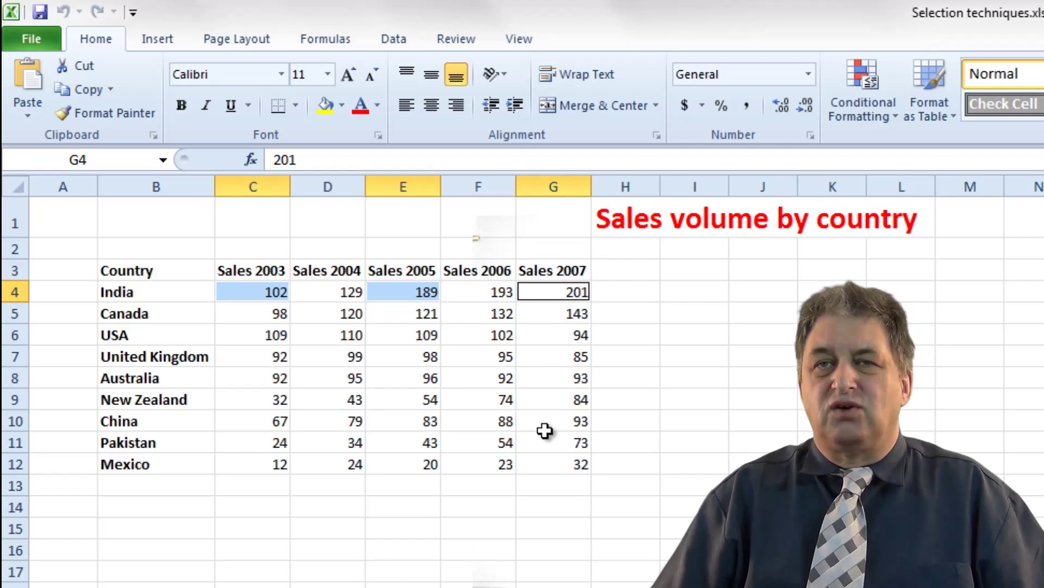
click(391, 550)
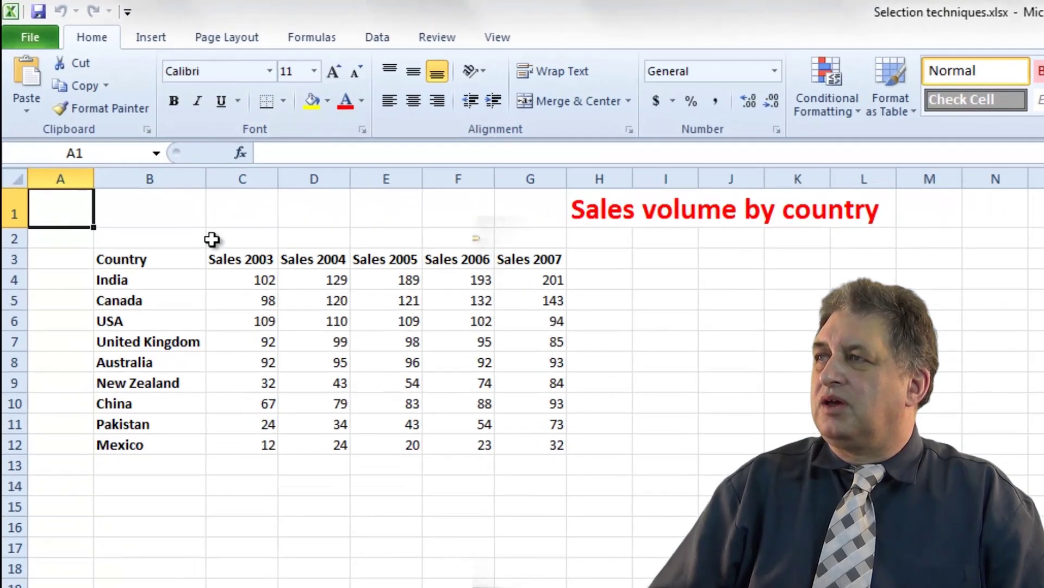
Select the entire worksheet twice, clearing the selection with the United Kingdom cell B7 in between
click(12, 176)
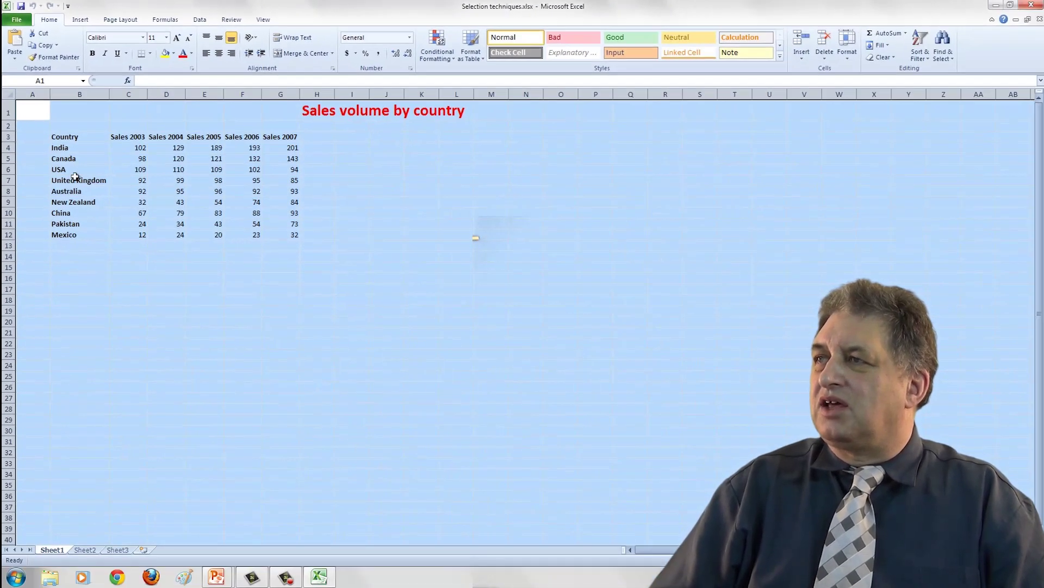
click(75, 177)
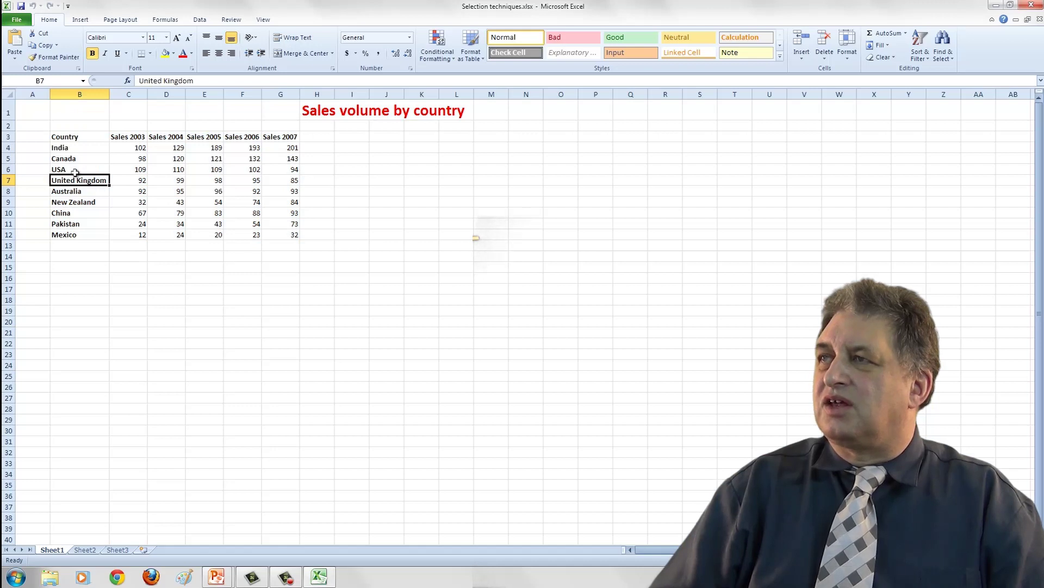
click(8, 95)
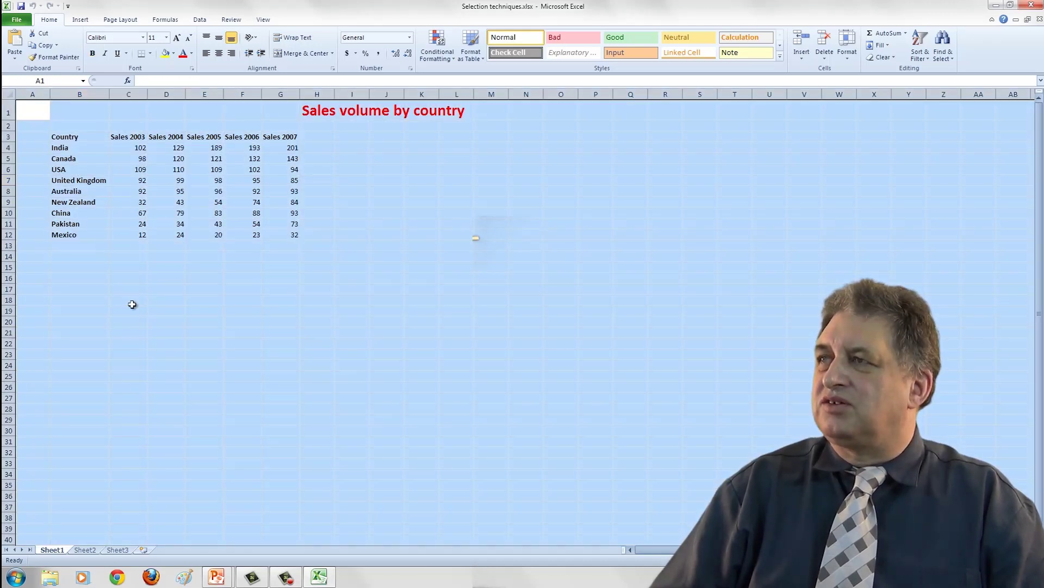
Select the entire worksheet from C18, from F15 and once more after clearing the selection with the China cell B10
click(132, 304)
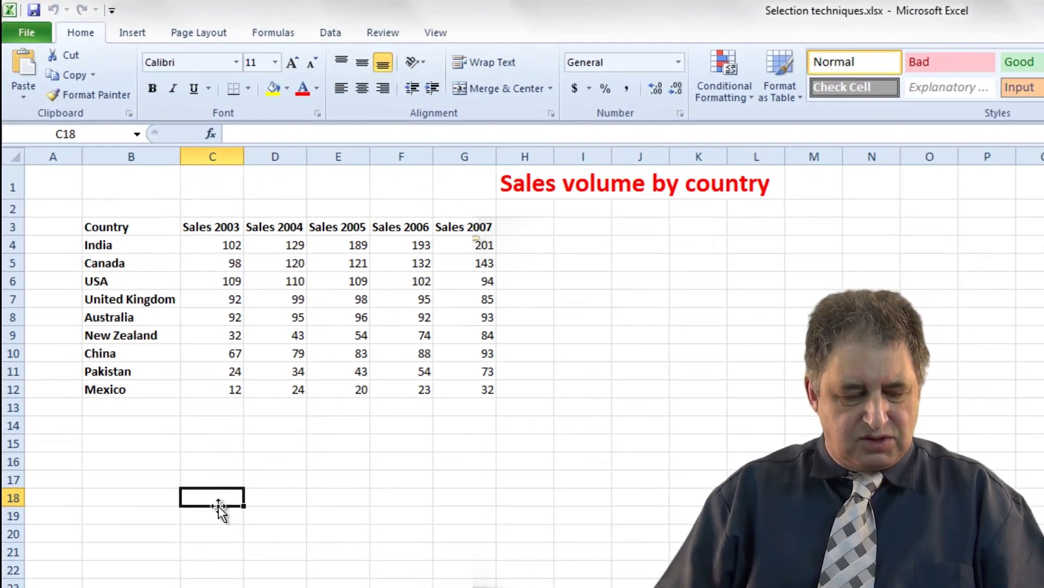
key(ctrl+a)
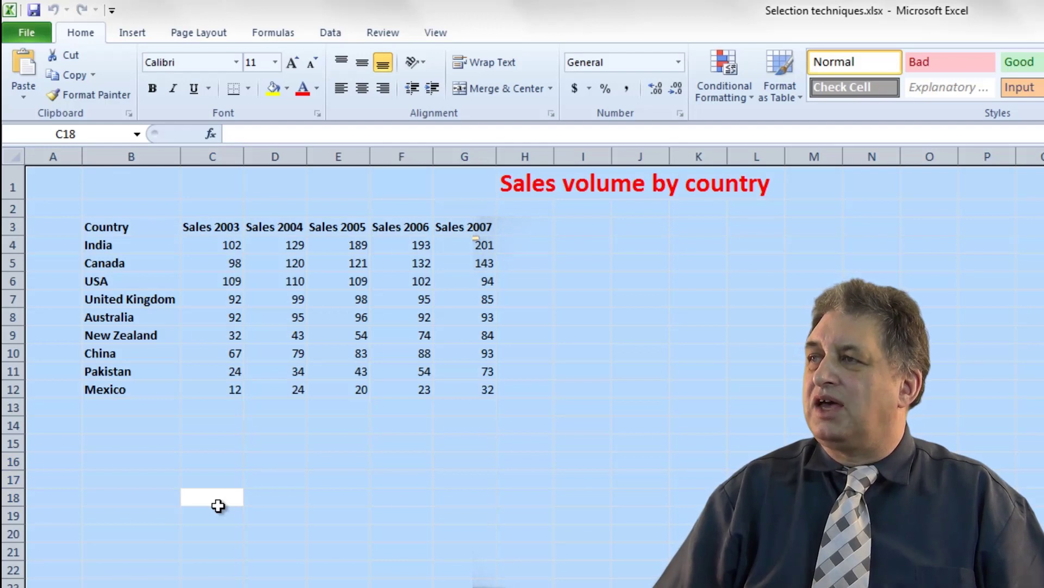
click(379, 446)
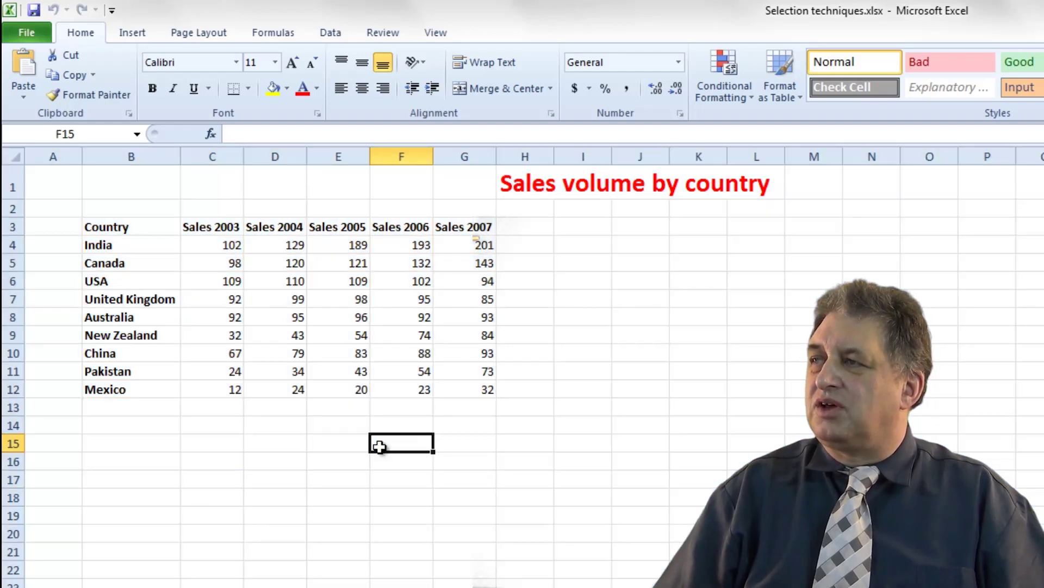
key(ctrl+a)
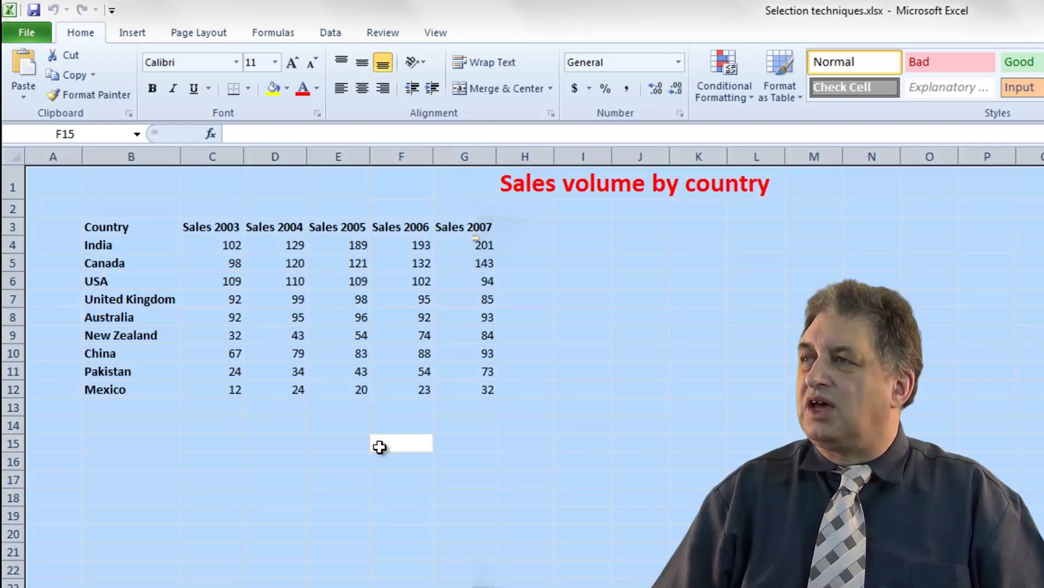
click(162, 345)
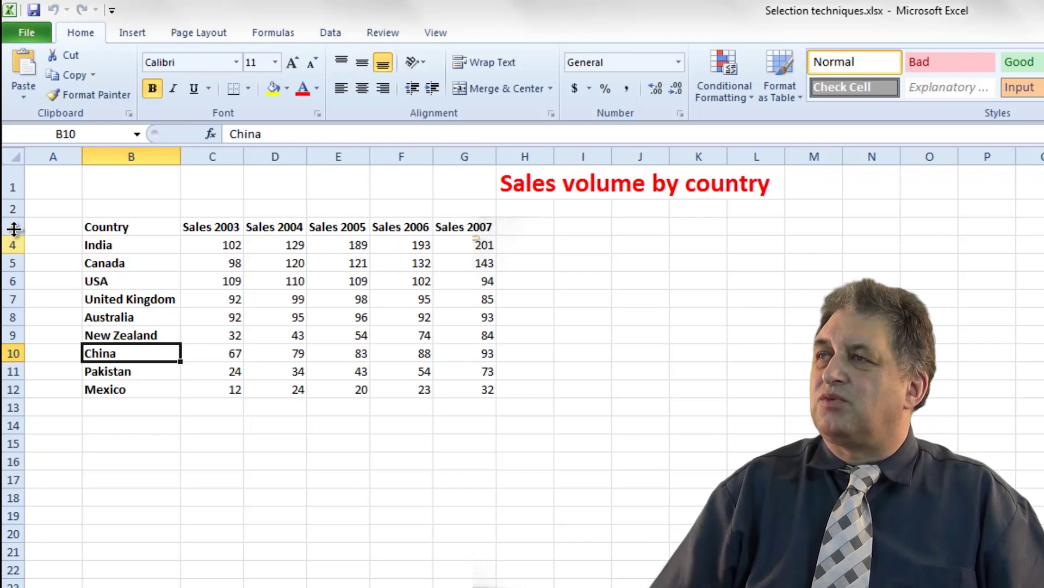
click(14, 158)
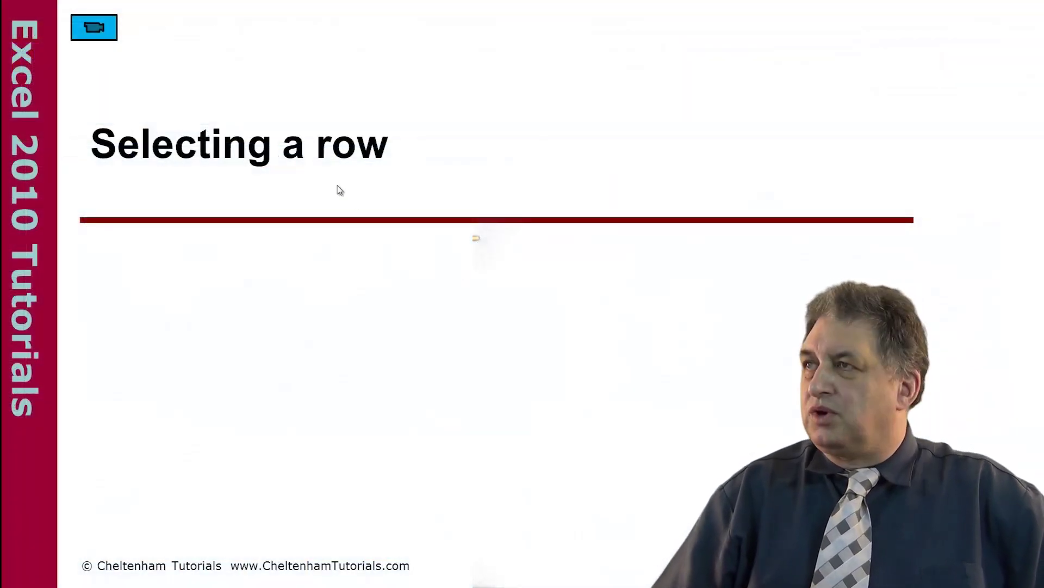
Switch from the slide to the Excel worksheet, select India's data range B4:G4, and clear it with the India cell B4
click(96, 27)
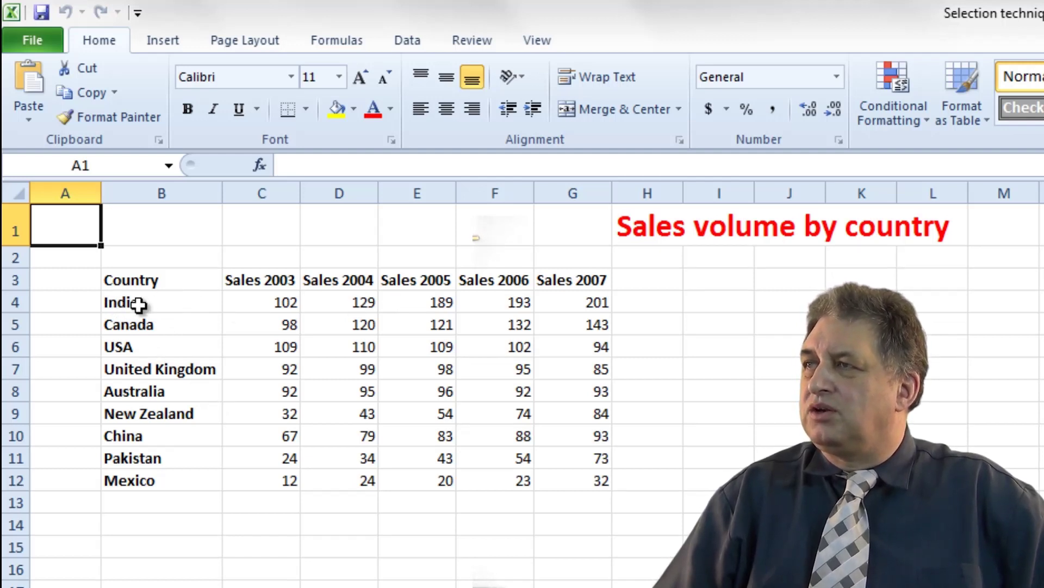
drag(140, 303, 596, 302)
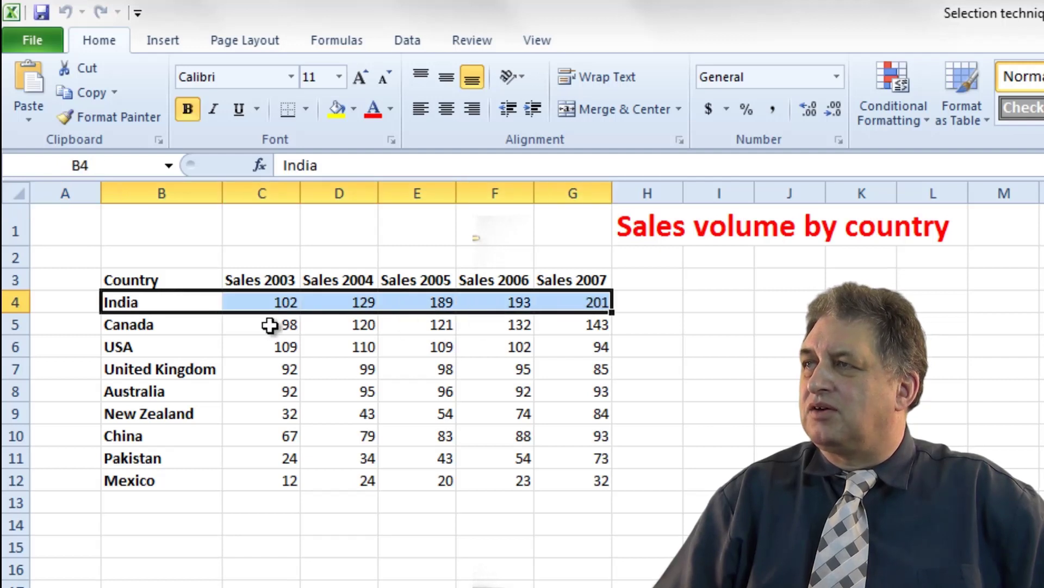
click(174, 304)
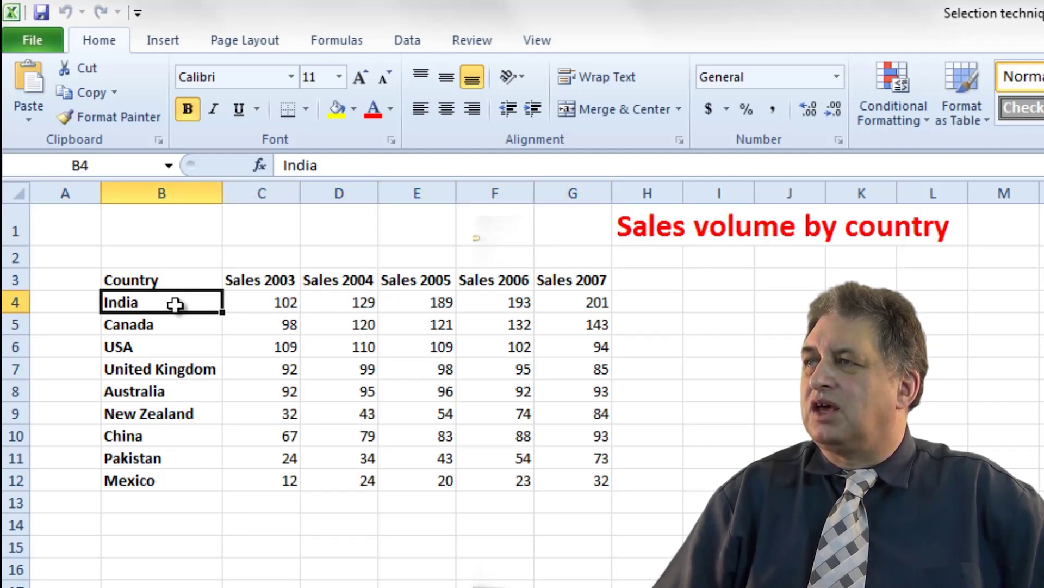
Select the entire India, New Zealand and Mexico rows (4, 9, 12) one after another
click(13, 304)
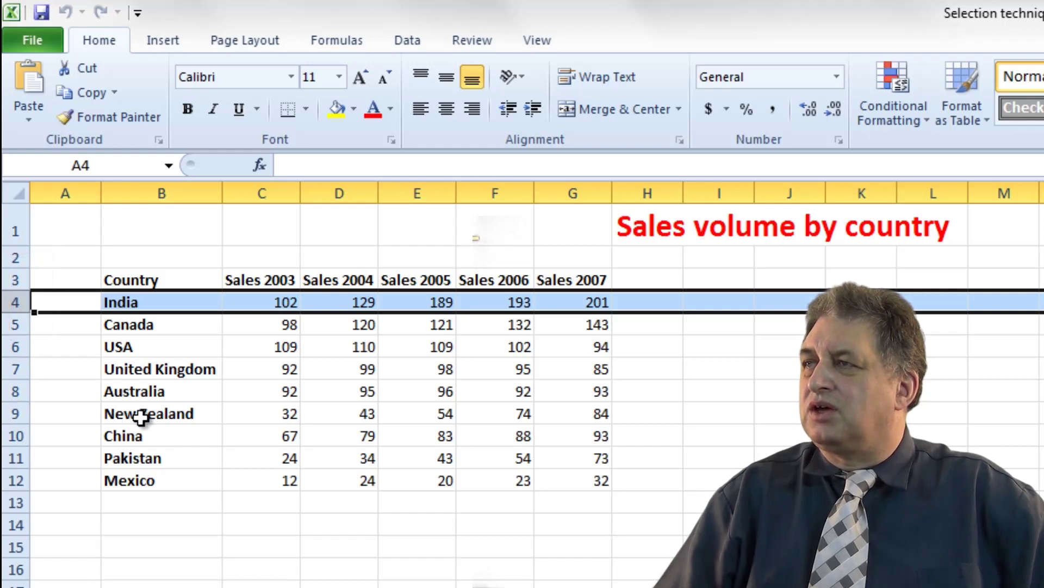
click(13, 413)
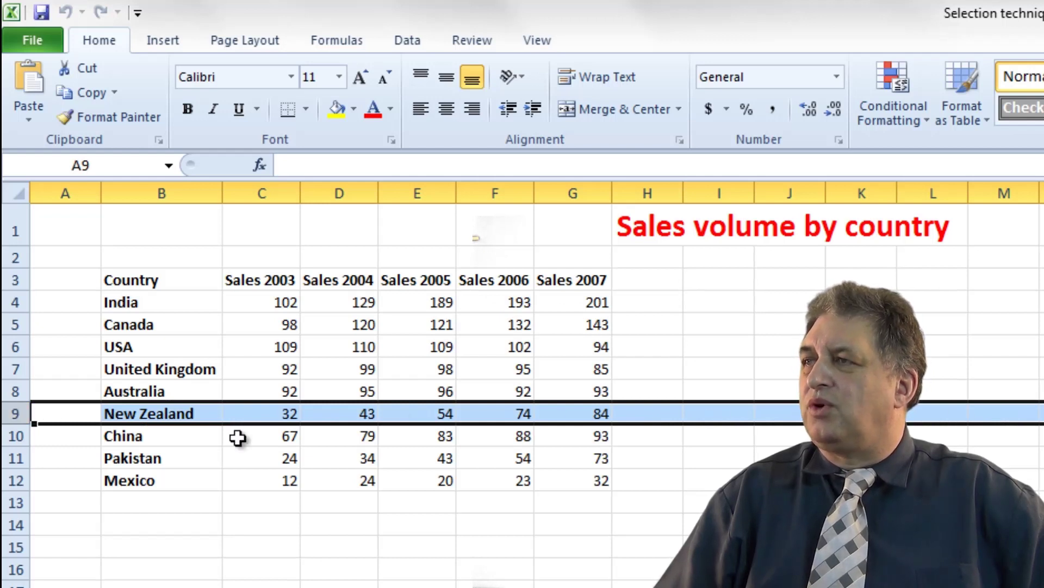
click(16, 480)
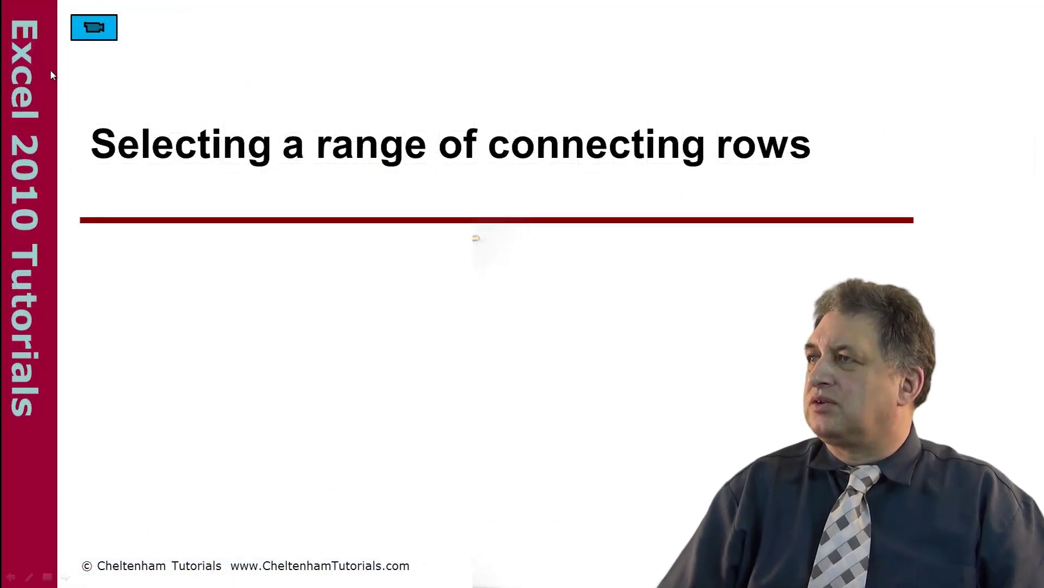
Switch from the slide to the Excel worksheet, select the connecting rows 4 to 9, and clear the selection with empty cell B15
click(95, 34)
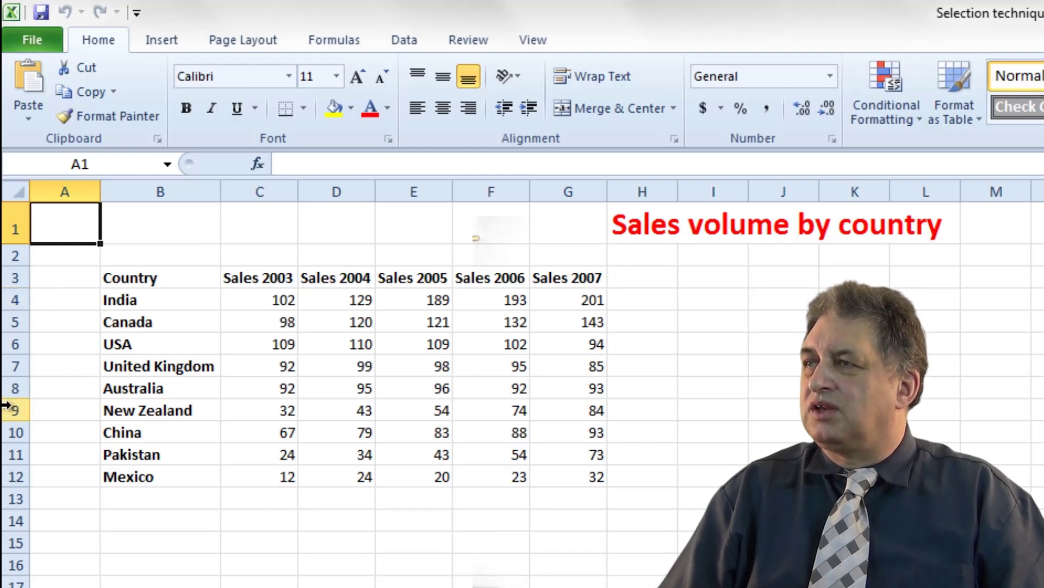
click(13, 300)
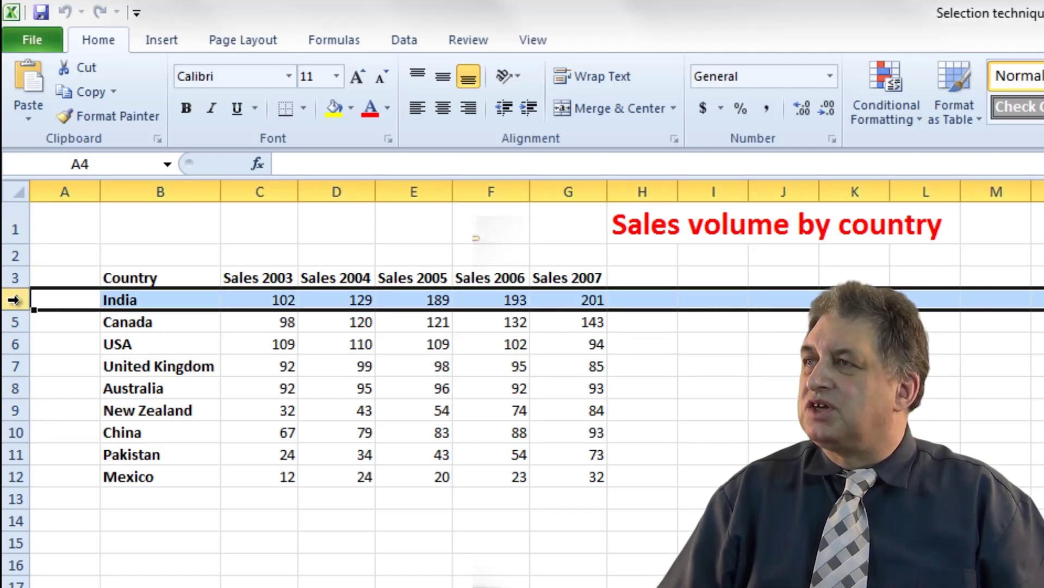
shift+click(13, 409)
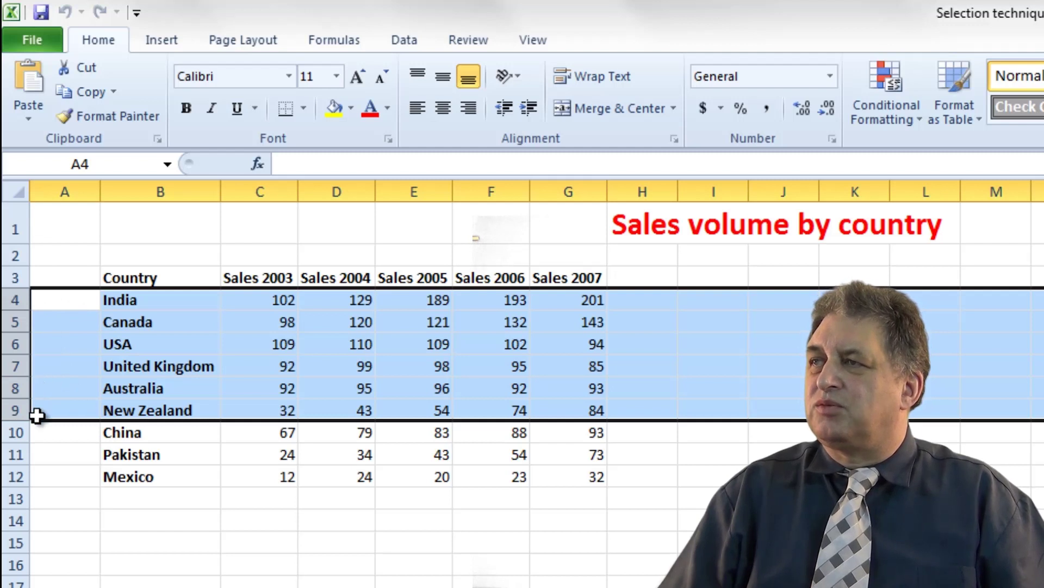
click(143, 536)
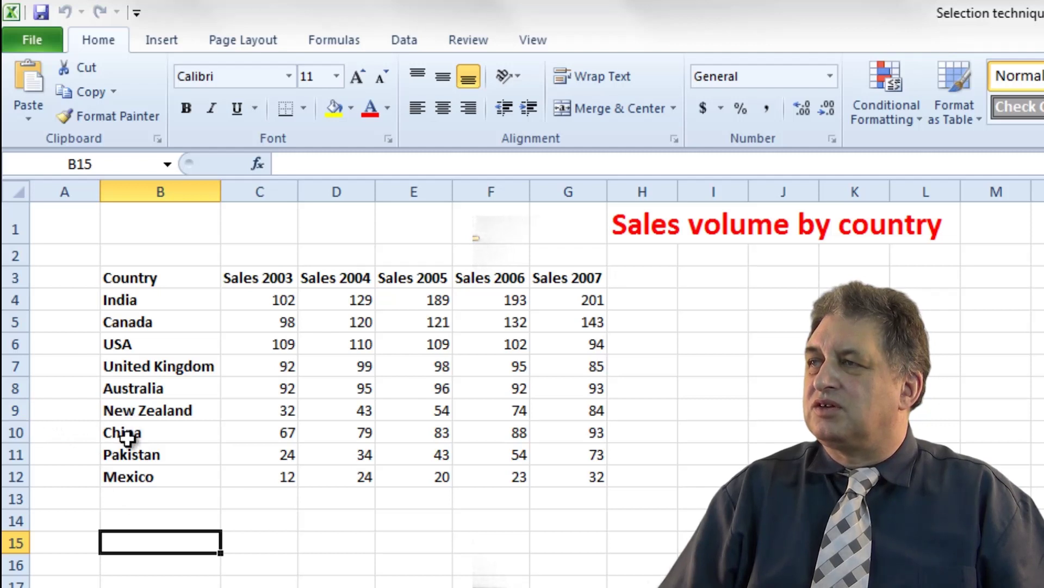
Select the connecting rows 9 to 12 (New Zealand to Mexico), and then rows 4 and 5 (India and Canada) instead
click(12, 410)
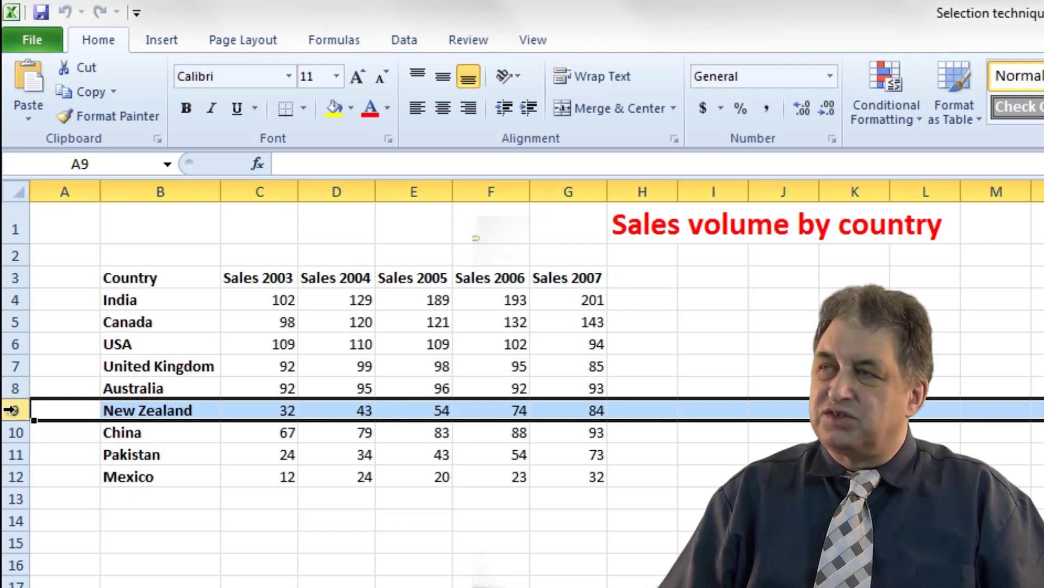
shift+click(15, 477)
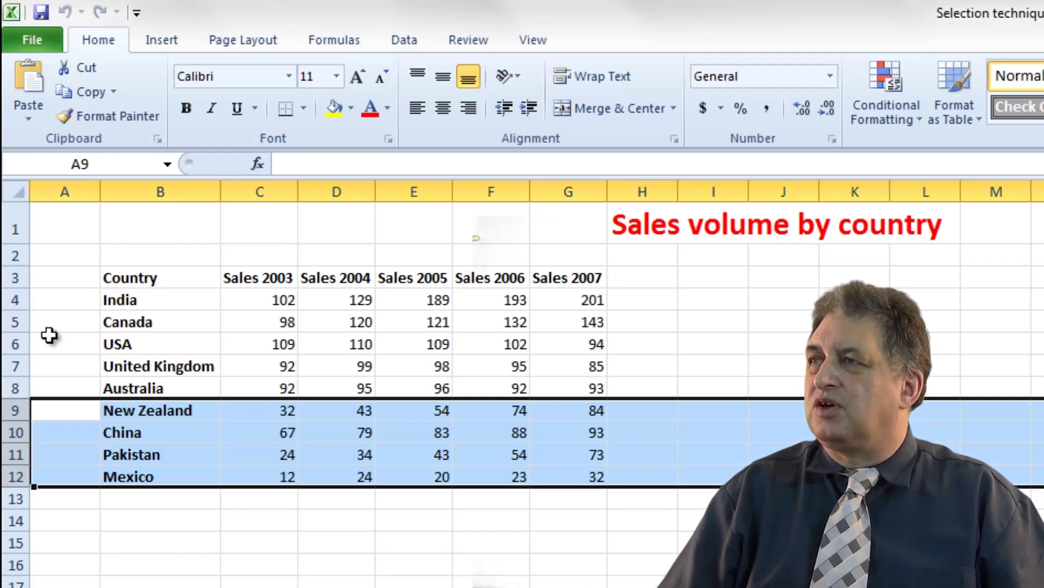
click(15, 299)
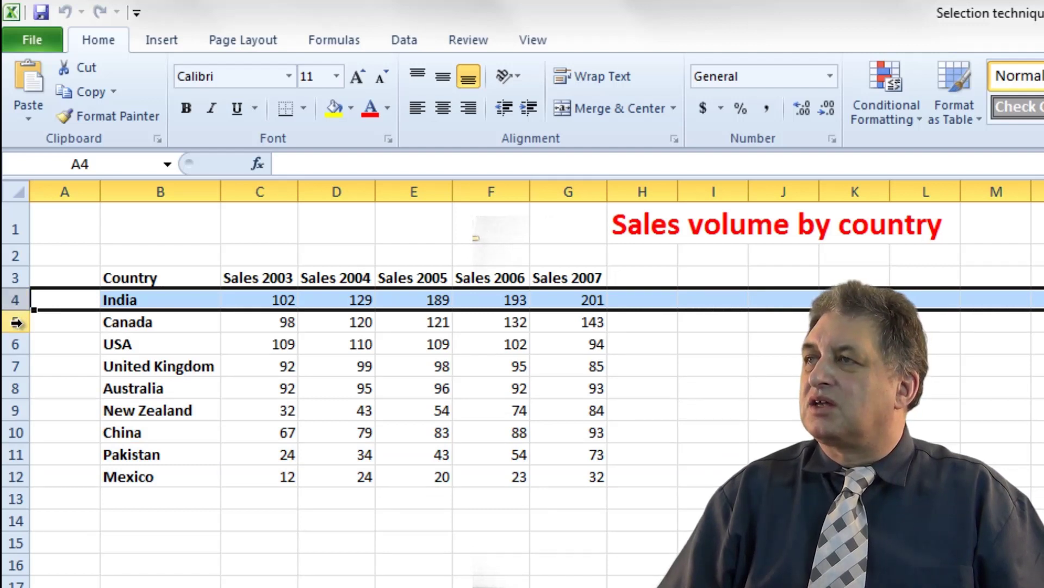
shift+click(16, 322)
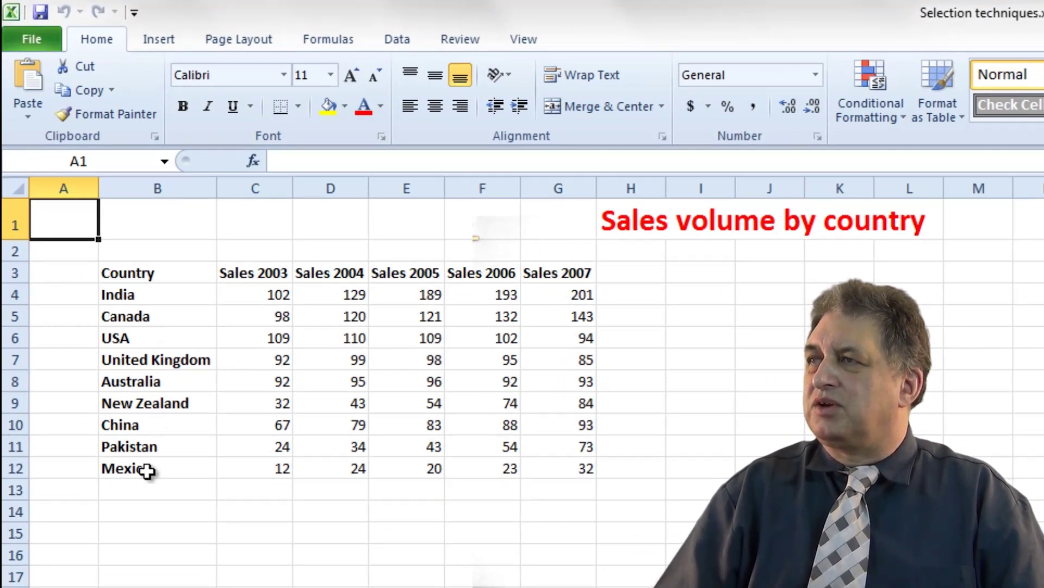
Select the non-adjacent Canada and Mexico rows (5 and 12) together, and clear the selection with empty cell C17
click(15, 315)
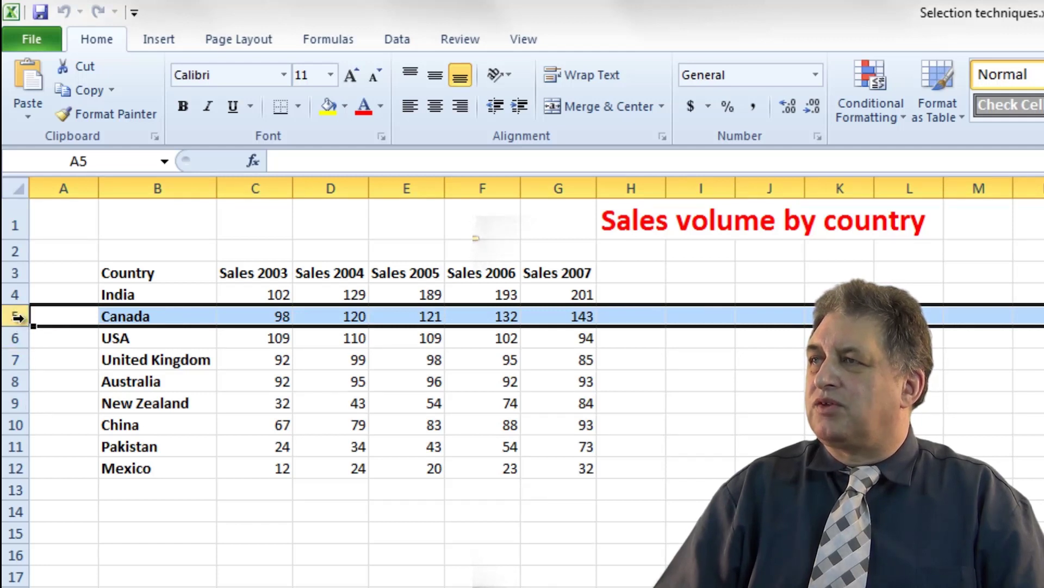
ctrl+click(14, 468)
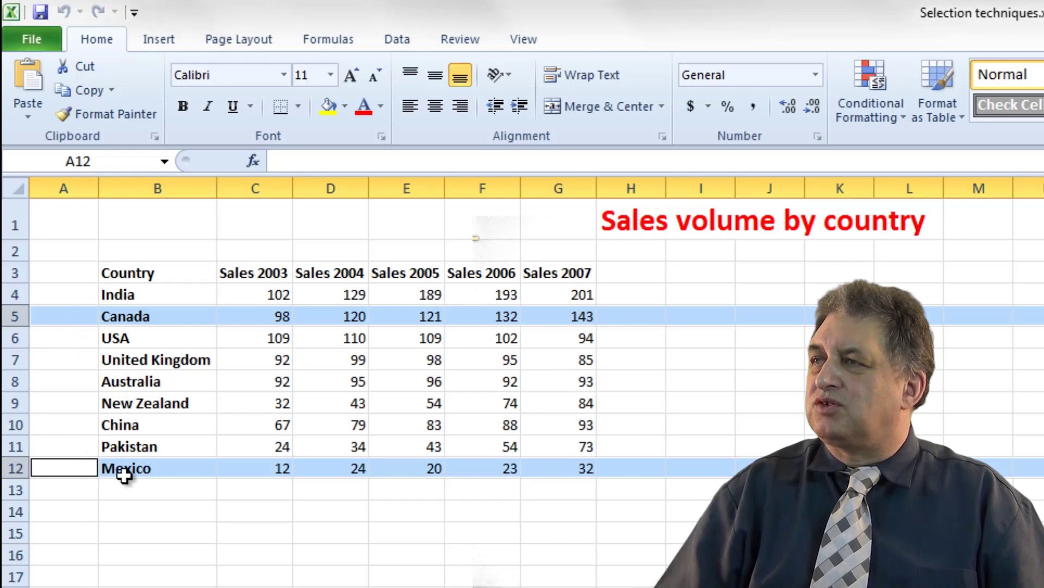
click(250, 573)
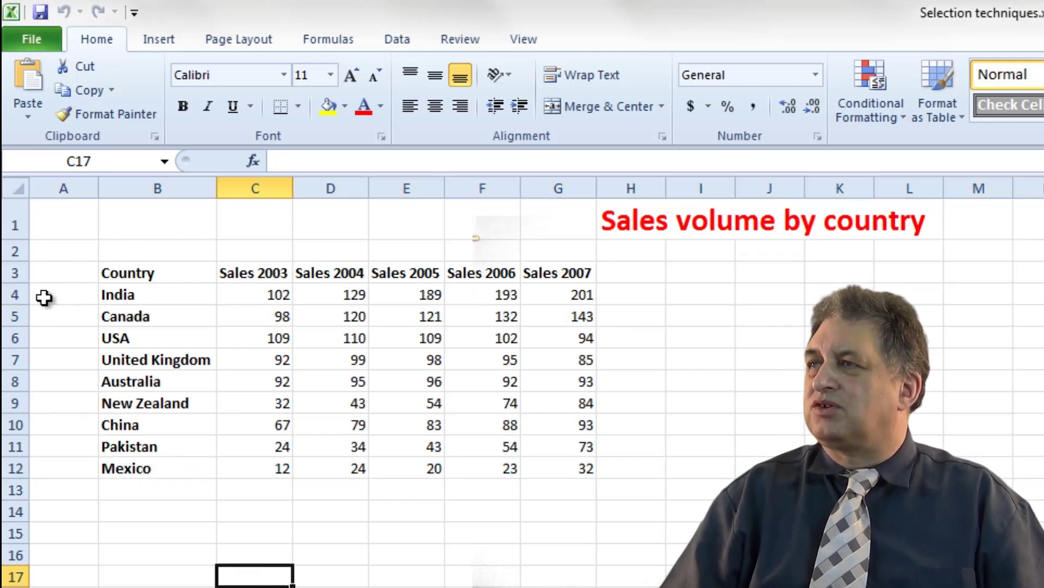
Select the non-adjacent rows 4, 6, 8, 10 and 12 (India, USA, Australia, China, Mexico) together
click(13, 295)
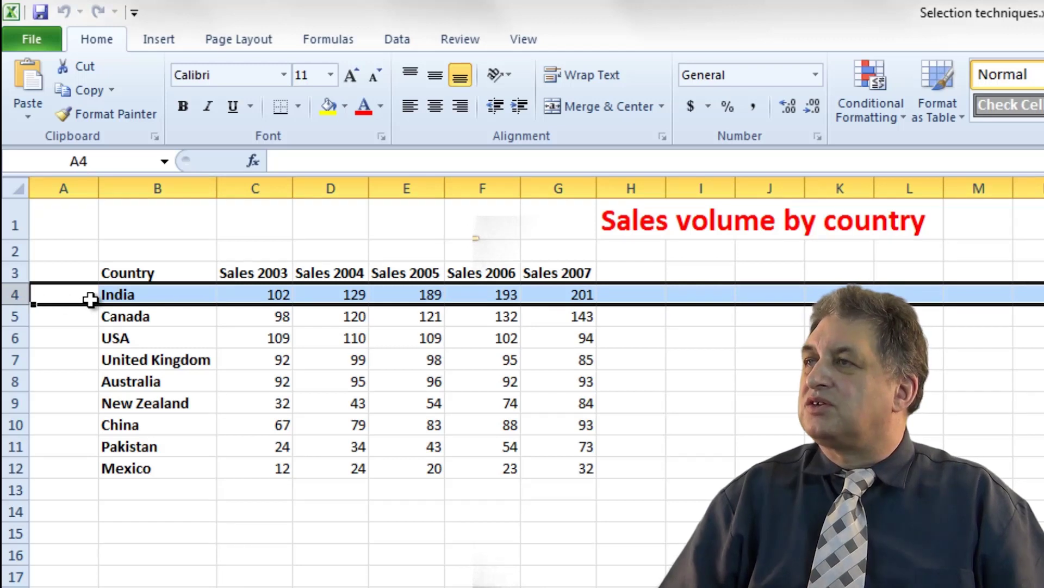
ctrl+click(11, 338)
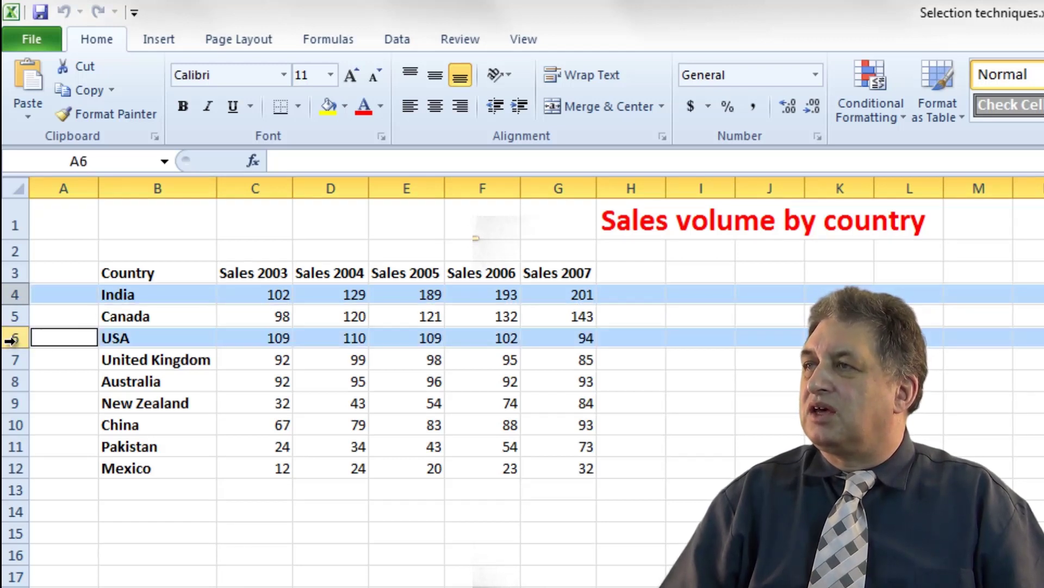
ctrl+click(16, 381)
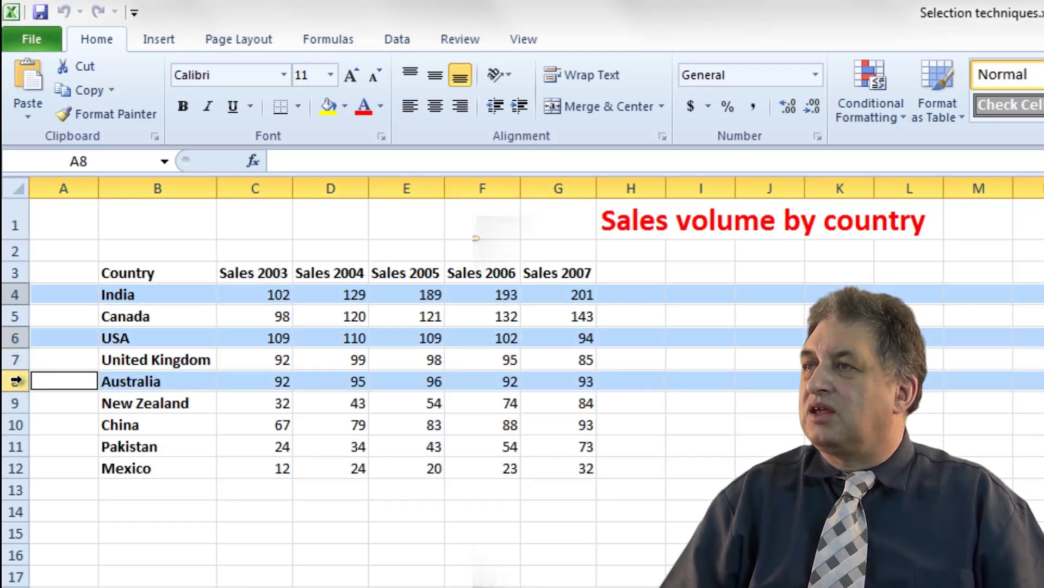
ctrl+click(15, 424)
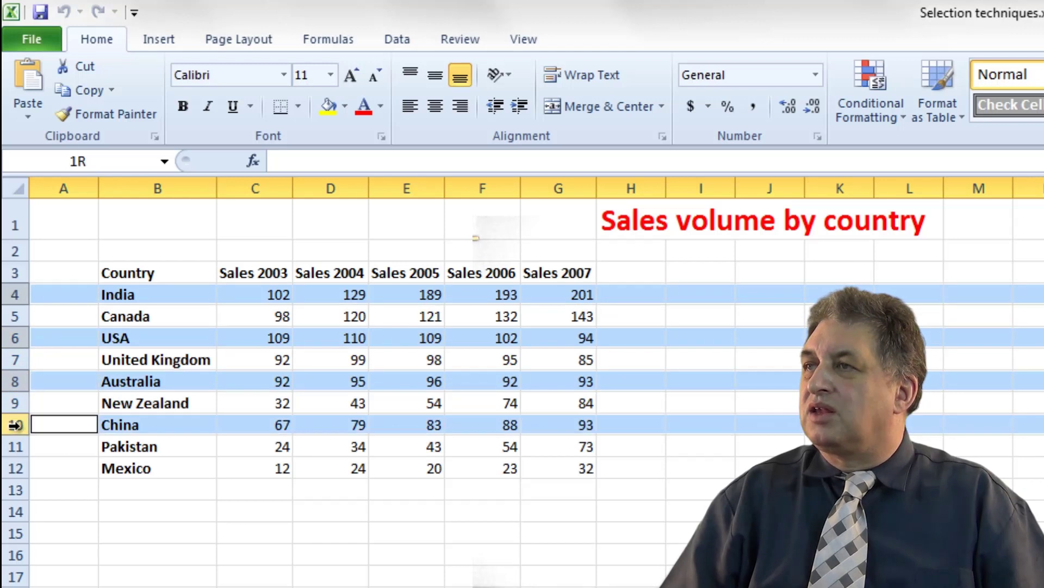
ctrl+click(9, 472)
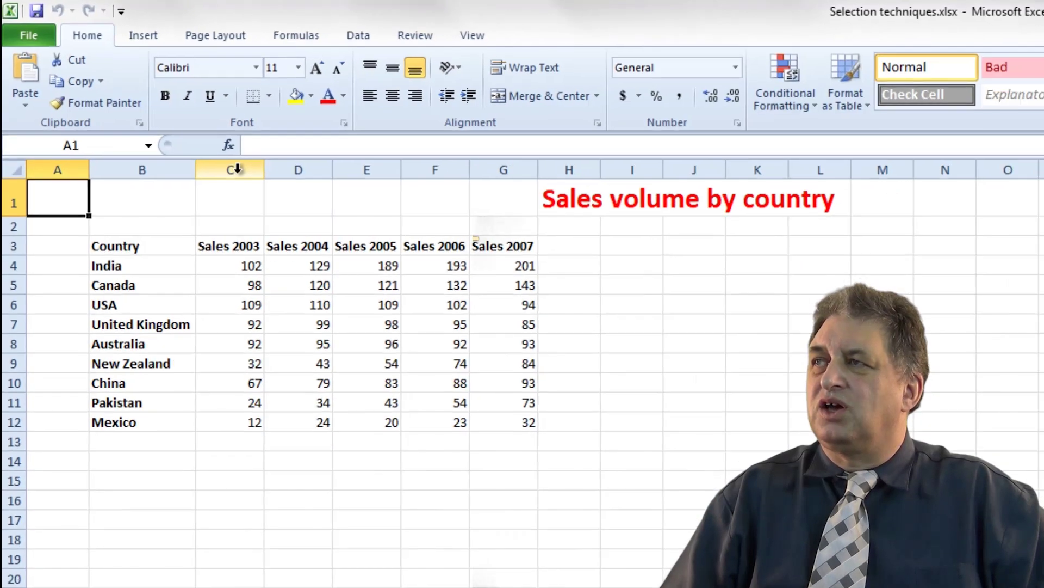
Select the entire columns C, F and B one after another, clearing the selection with cells B6 and D6 in between
click(237, 169)
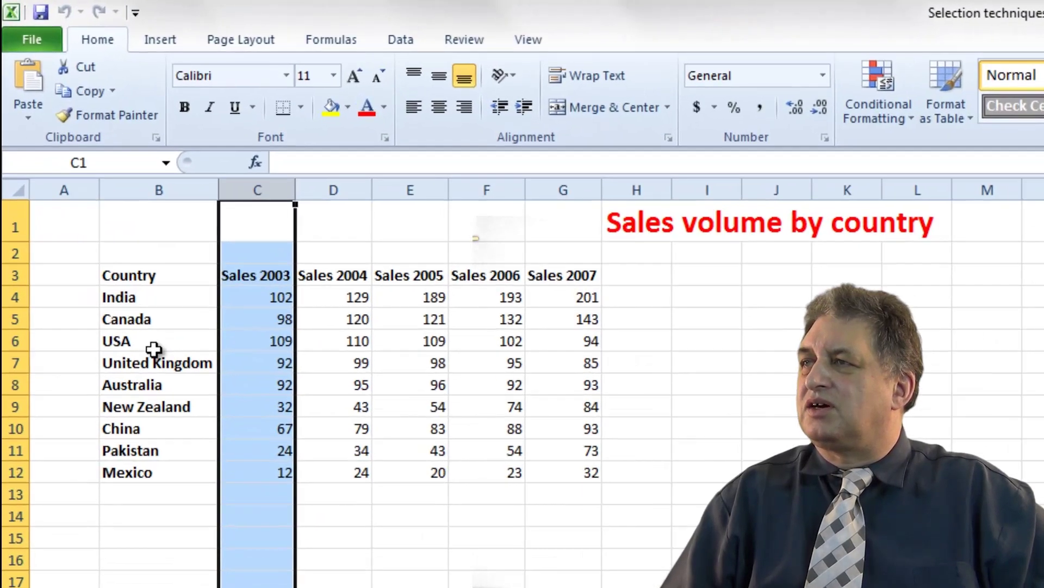
click(77, 172)
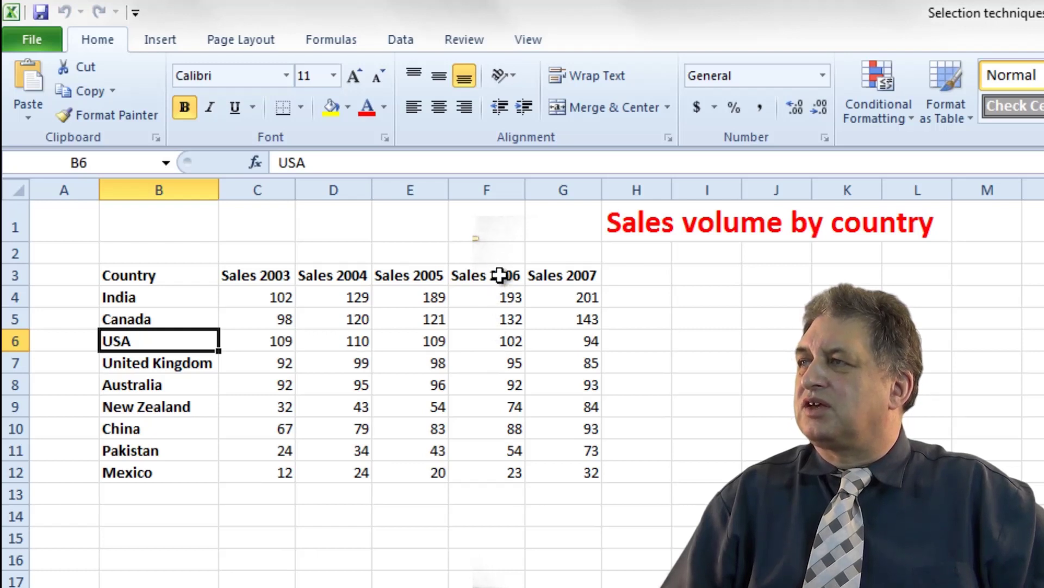
click(499, 190)
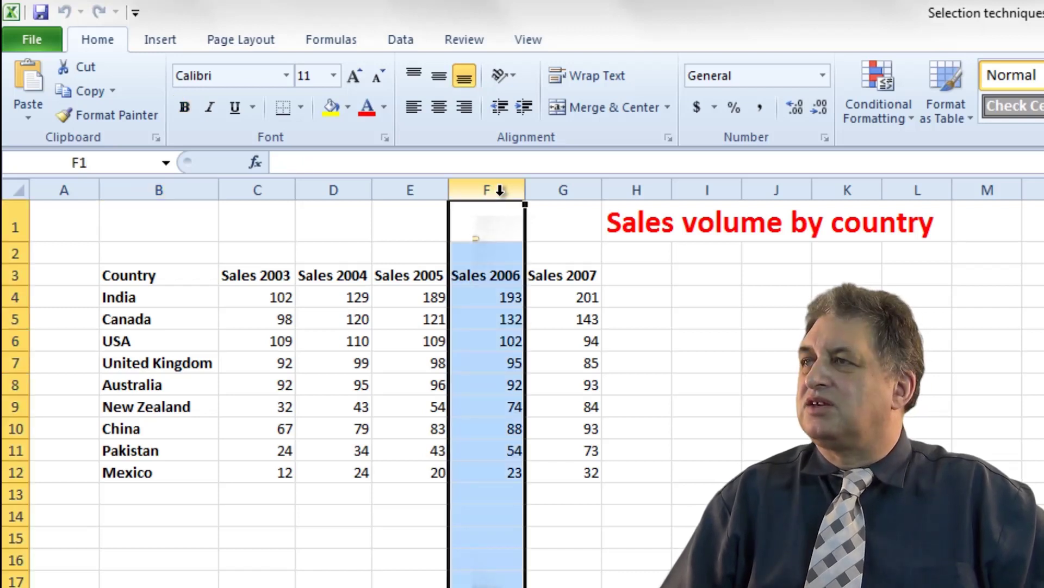
click(350, 338)
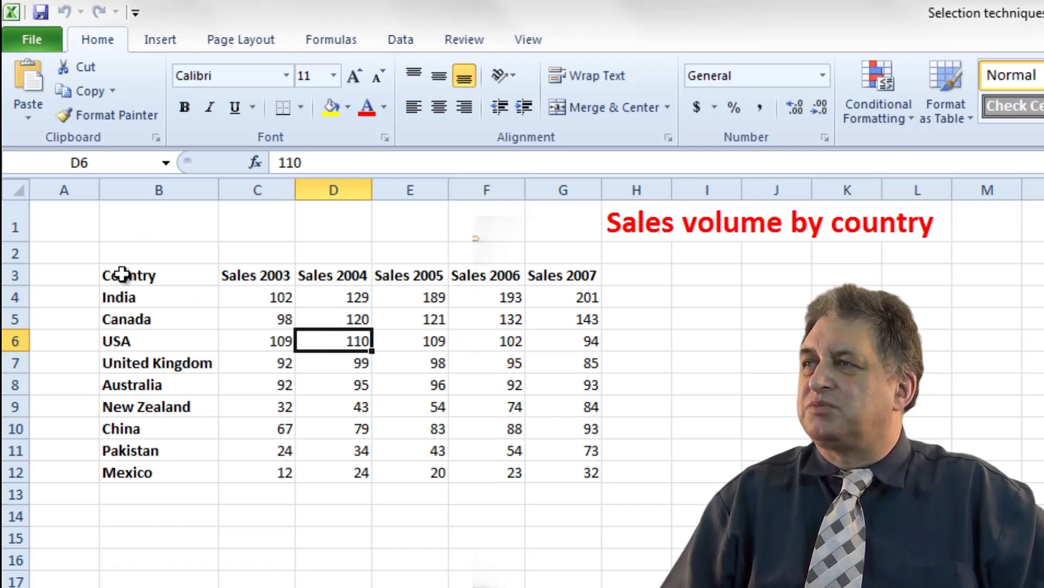
click(161, 189)
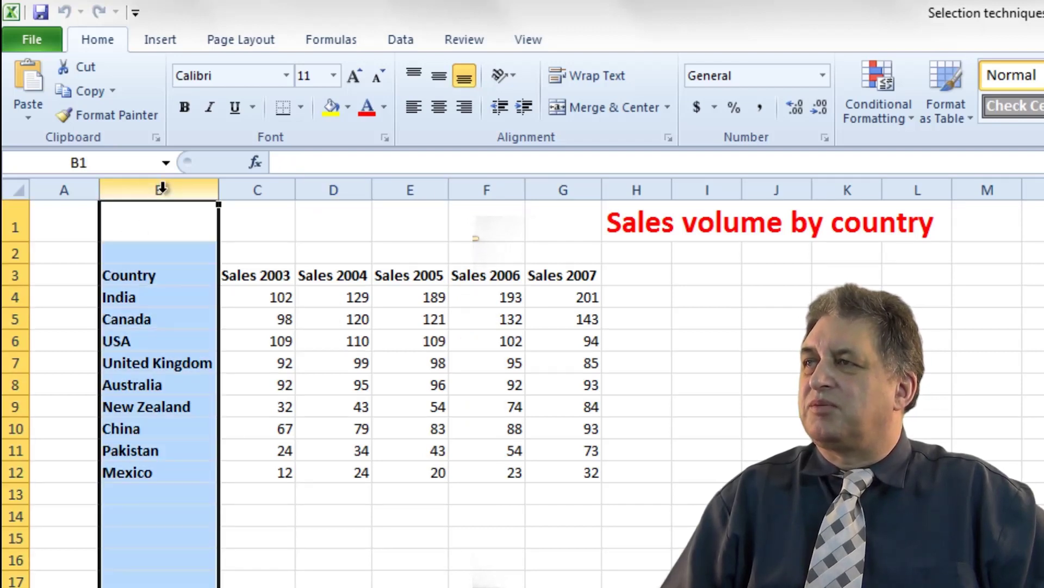
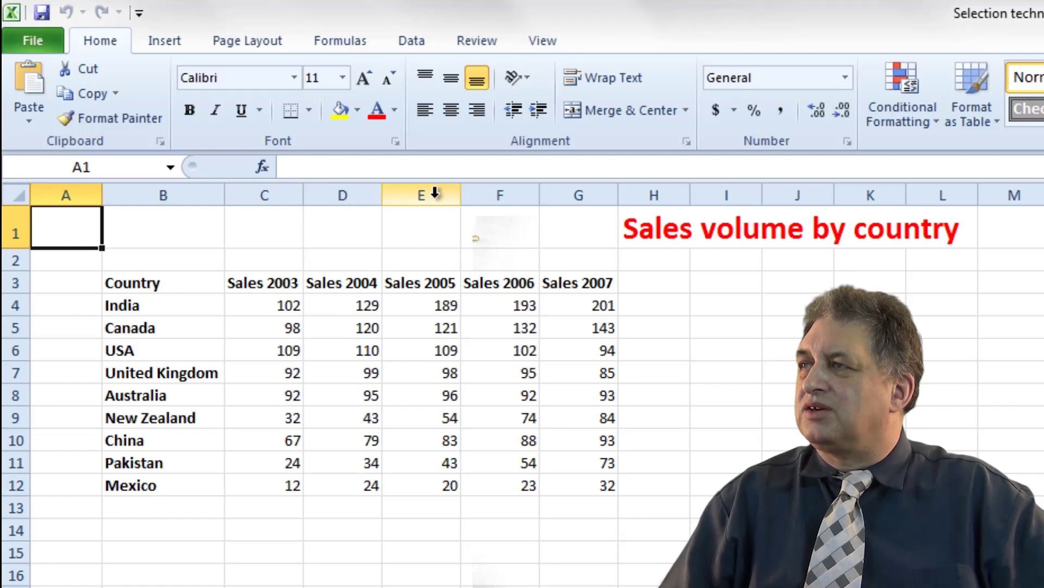
Select the connecting columns C to E, then columns C to F, clearing the selections with empty cells G14 and H12 respectively
click(267, 192)
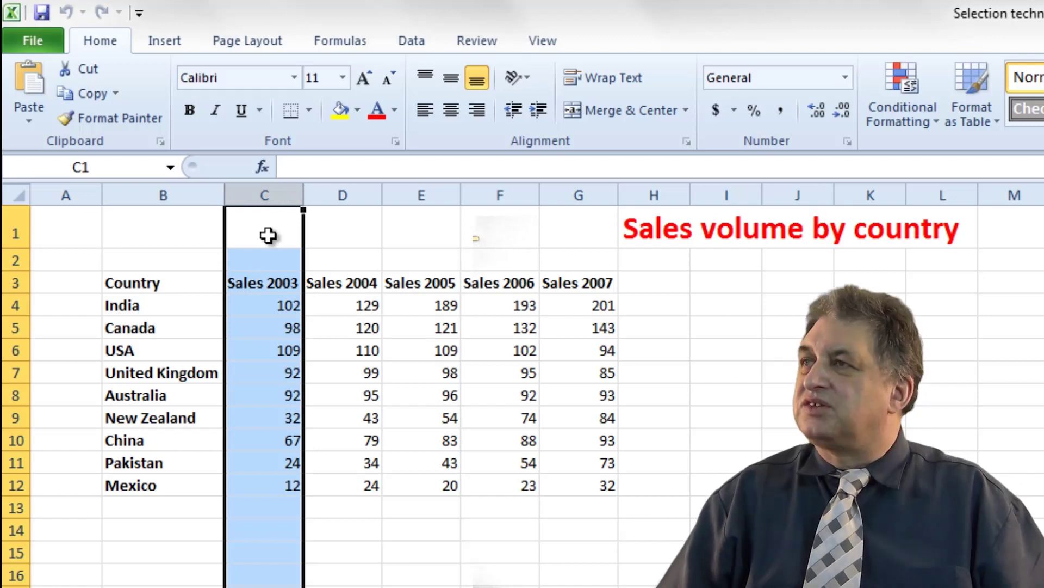
shift+click(430, 194)
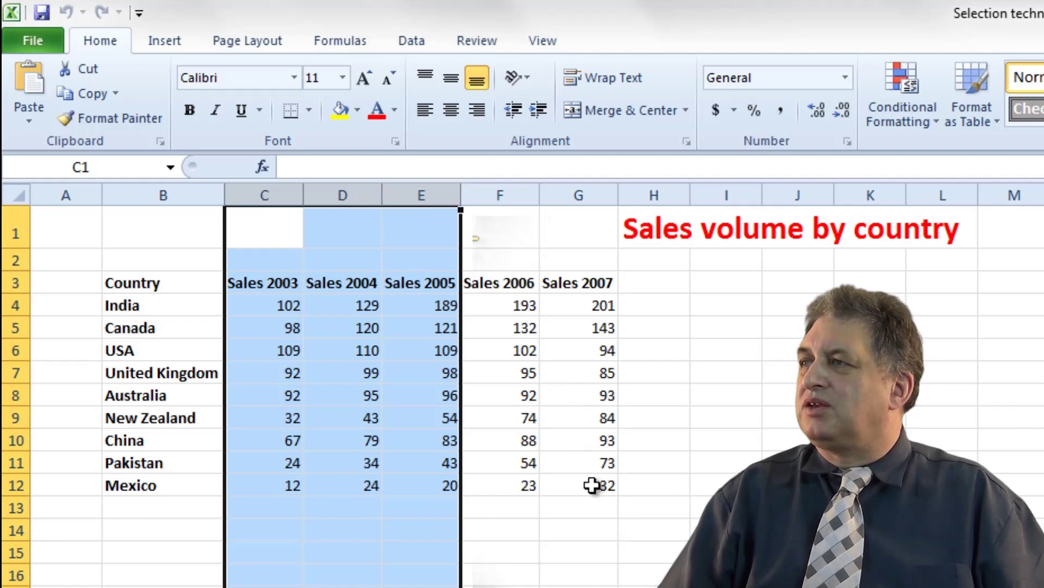
click(577, 530)
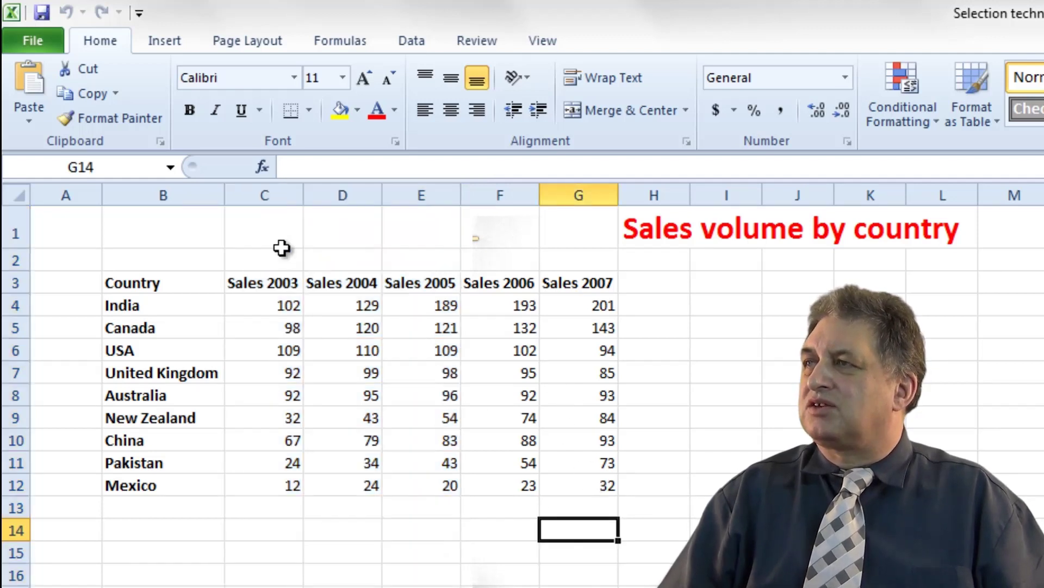
click(274, 194)
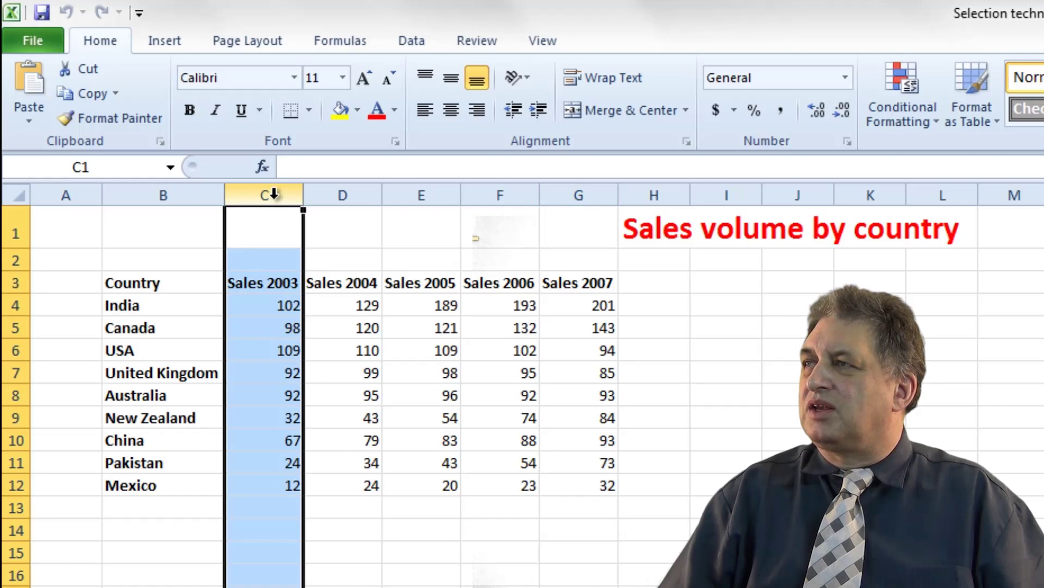
shift+click(514, 194)
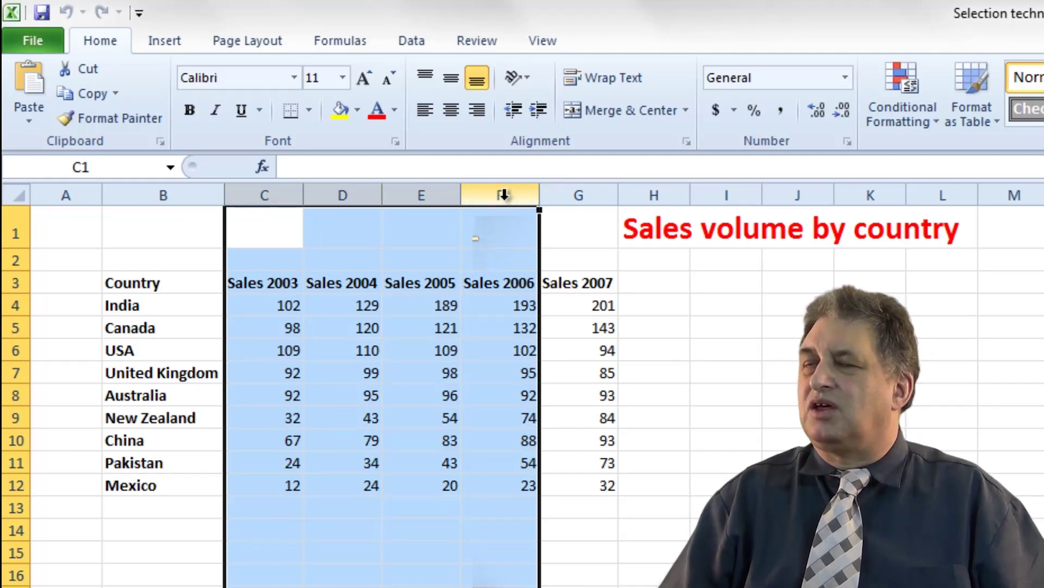
click(675, 479)
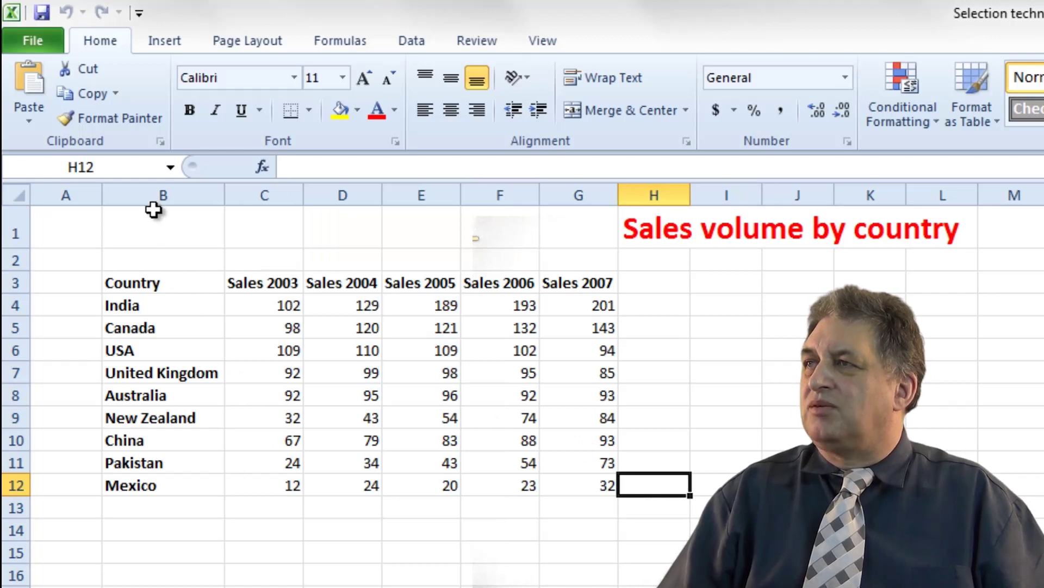
Select the connecting columns B to E (Country to Sales 2005), and clear the selection with cell C8
click(151, 193)
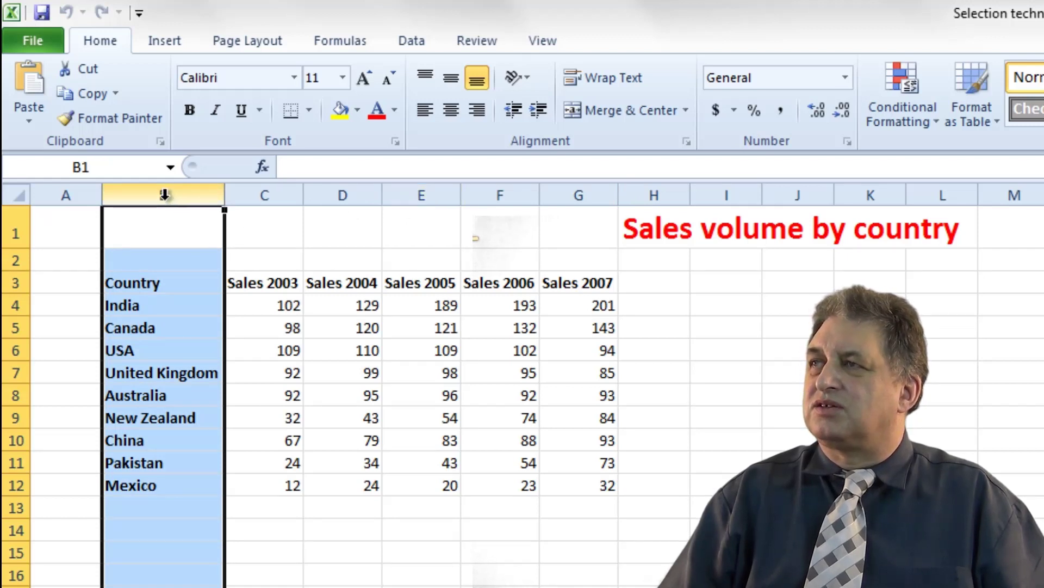
shift+click(429, 196)
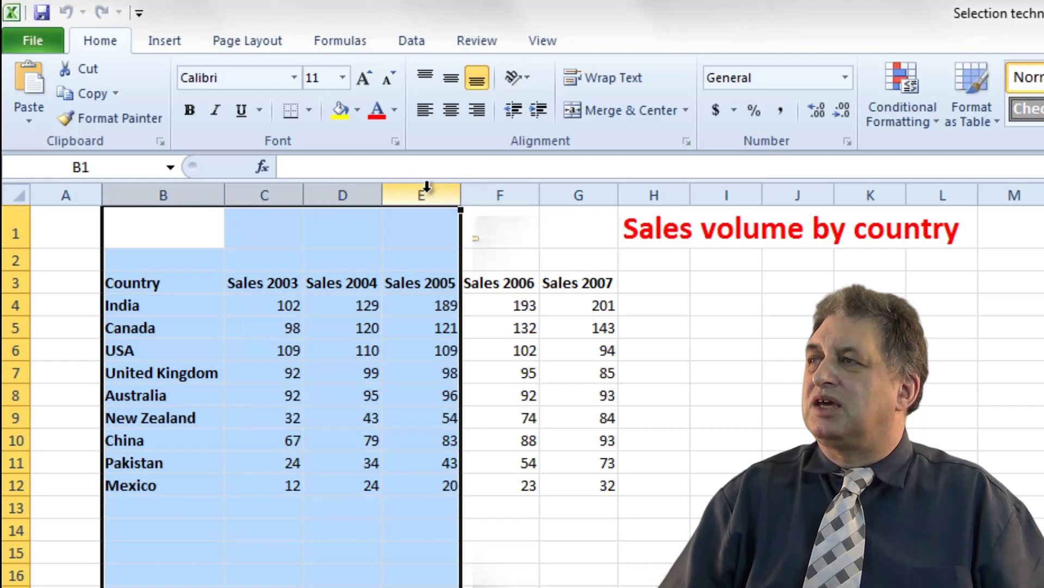
click(297, 388)
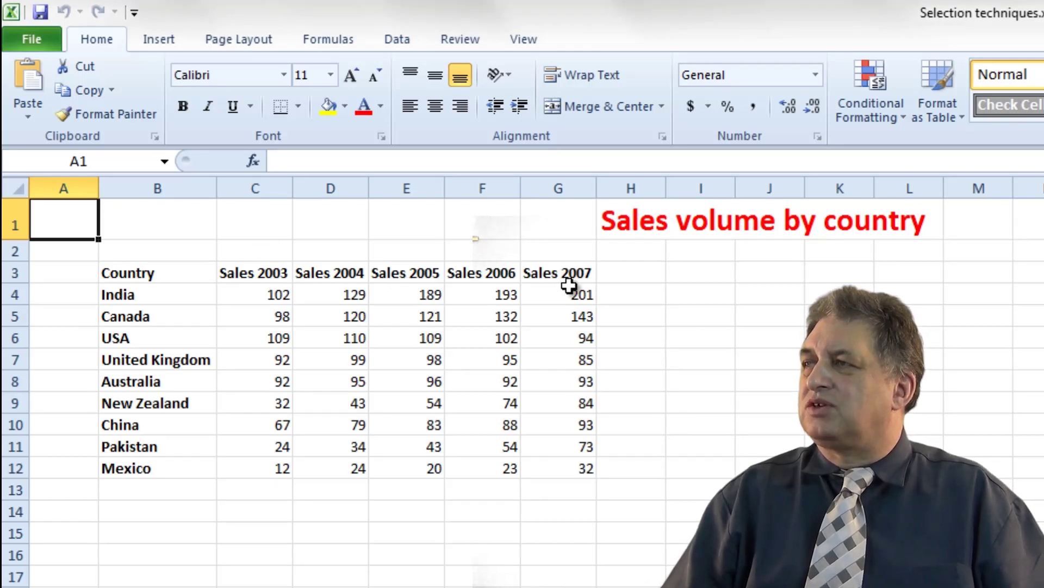
Select the non-adjacent columns C, E and G (Sales 2003, 2005 and 2007) together, and clear the selection with empty cell I9
click(256, 189)
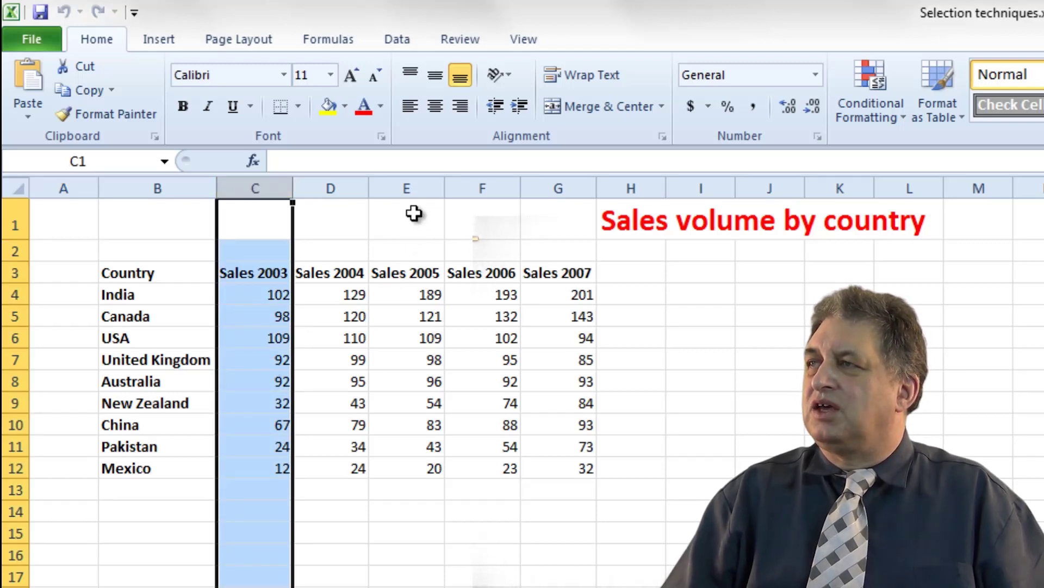
ctrl+click(413, 185)
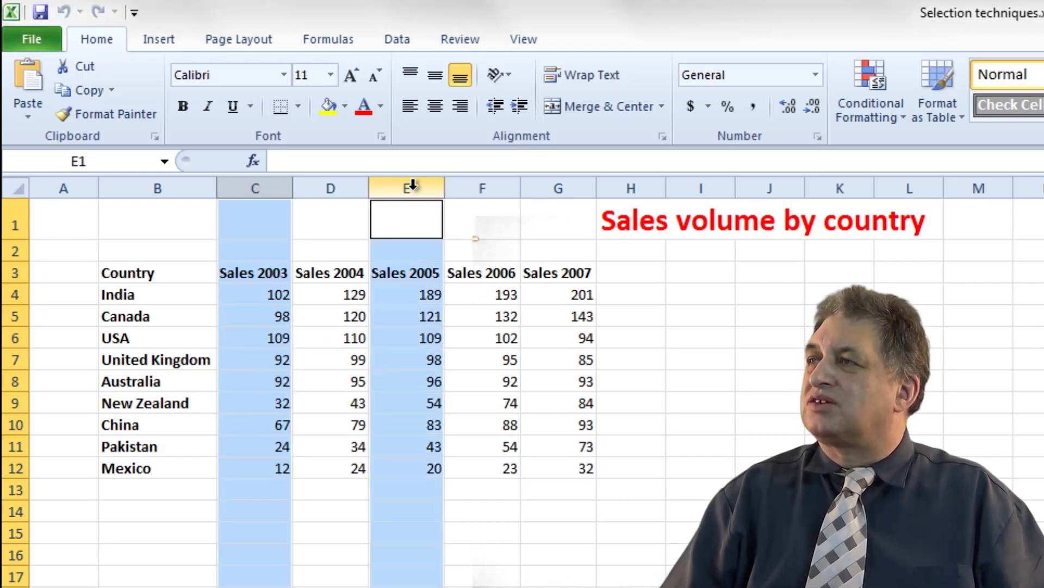
ctrl+click(576, 187)
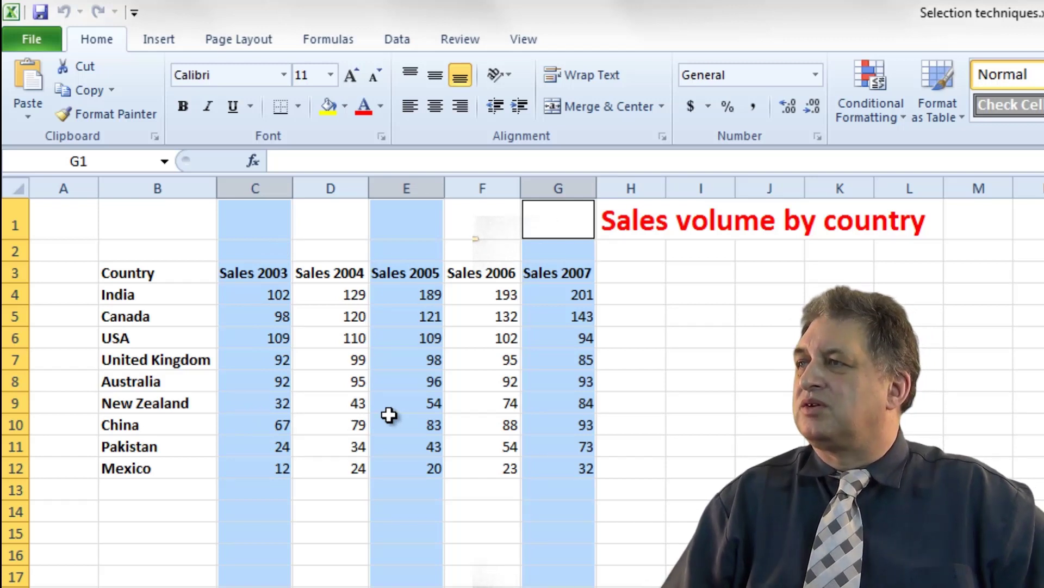
click(713, 400)
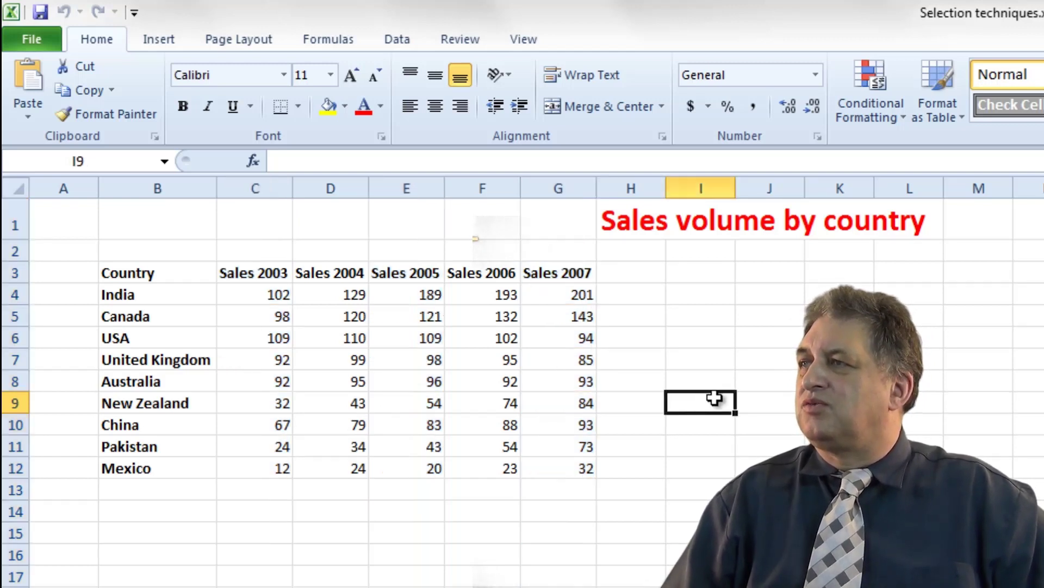
Select the Country column B together with the Sales 2006 and Sales 2007 columns F and G
click(142, 188)
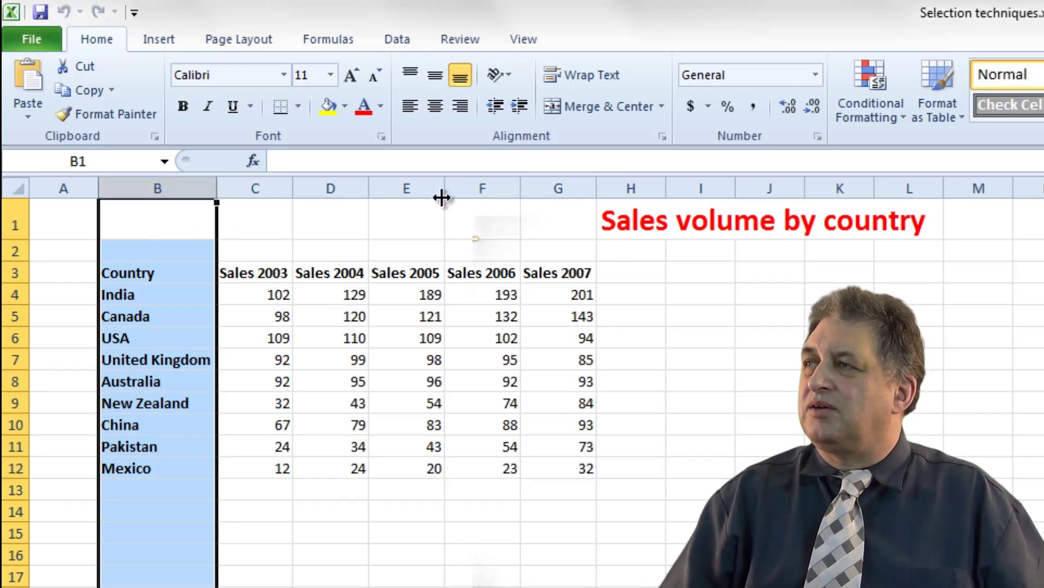
click(489, 186)
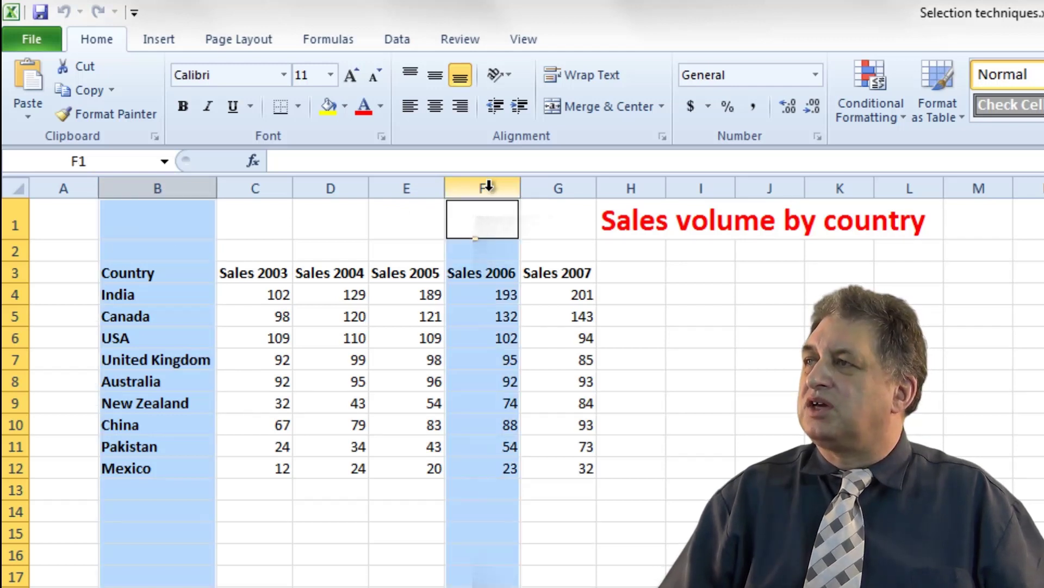
ctrl+click(570, 187)
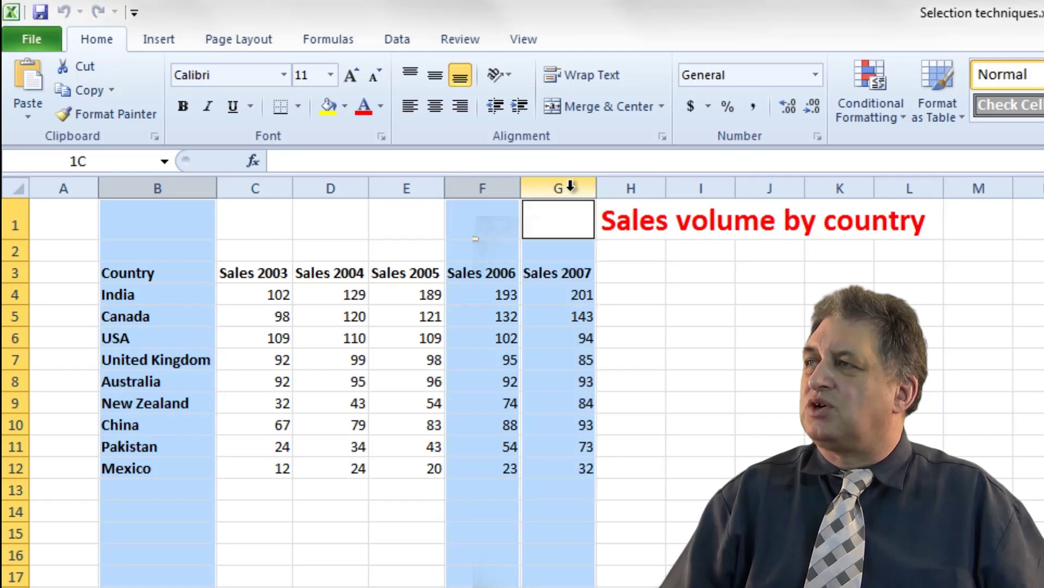